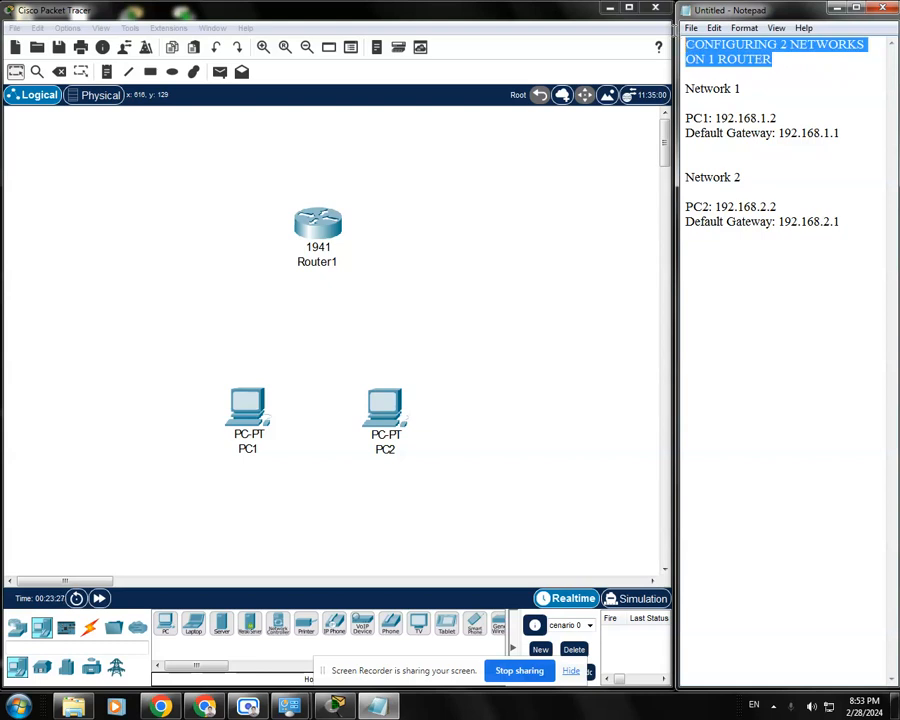
# Review the addressing plan in the Notepad notes: PC1, PC2 and default gateway addresses for Network 1 and Network 2
pyautogui.click(816, 73)
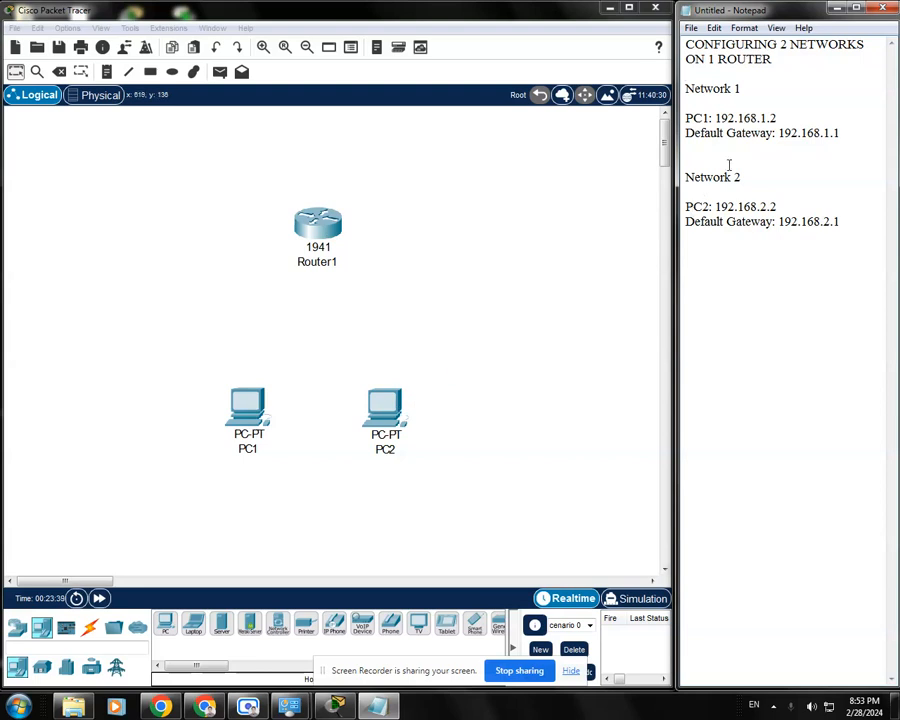
pyautogui.moveTo(741, 90); pyautogui.dragTo(686, 89)
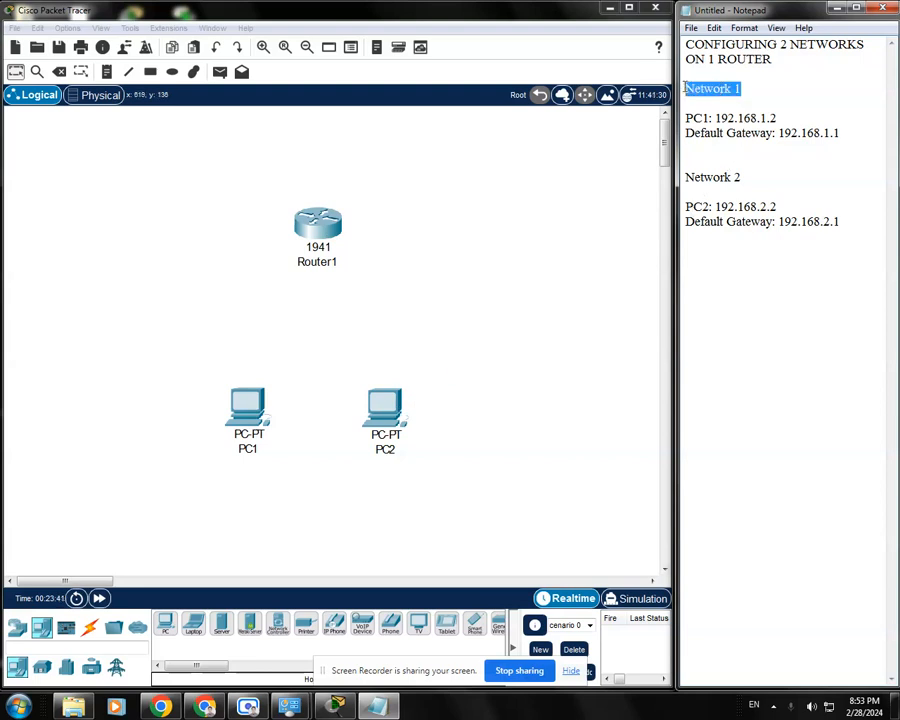
pyautogui.click(757, 101)
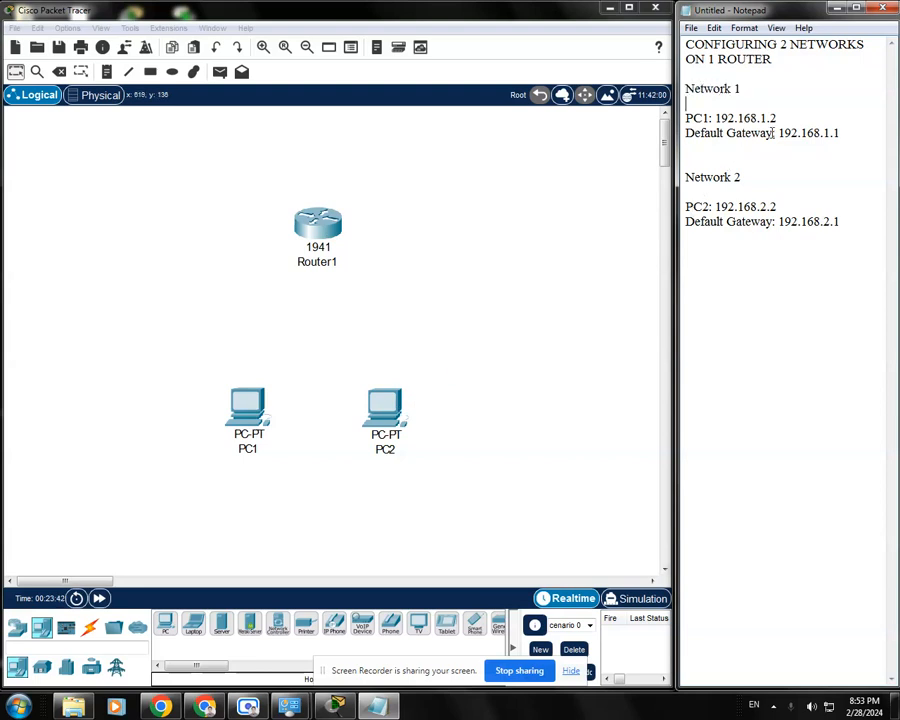
pyautogui.moveTo(780, 115); pyautogui.dragTo(686, 118)
pyautogui.click(721, 140)
pyautogui.moveTo(779, 133); pyautogui.dragTo(844, 131)
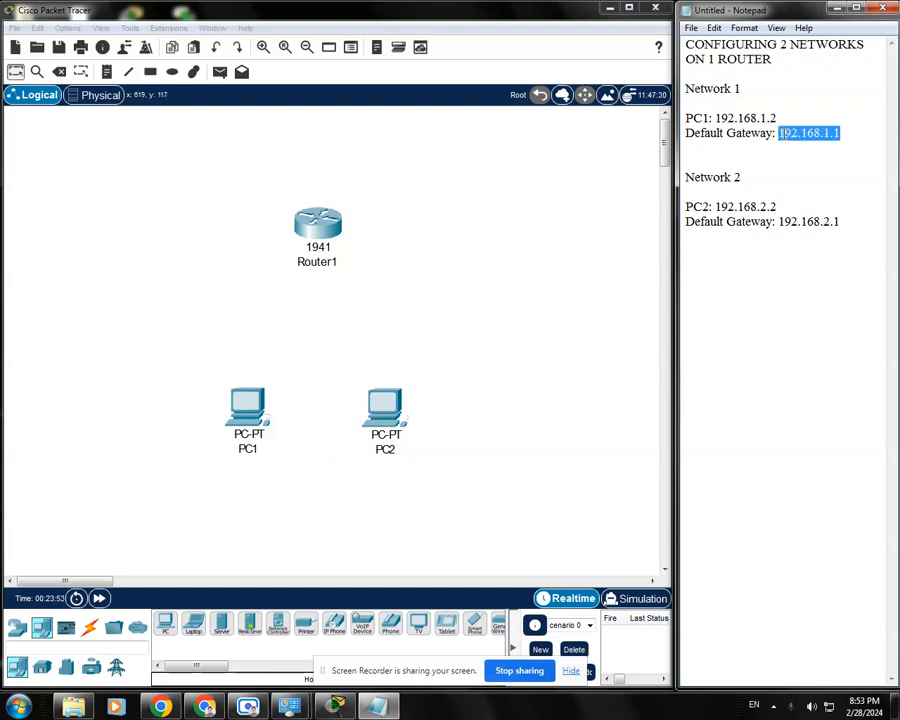
pyautogui.click(843, 133)
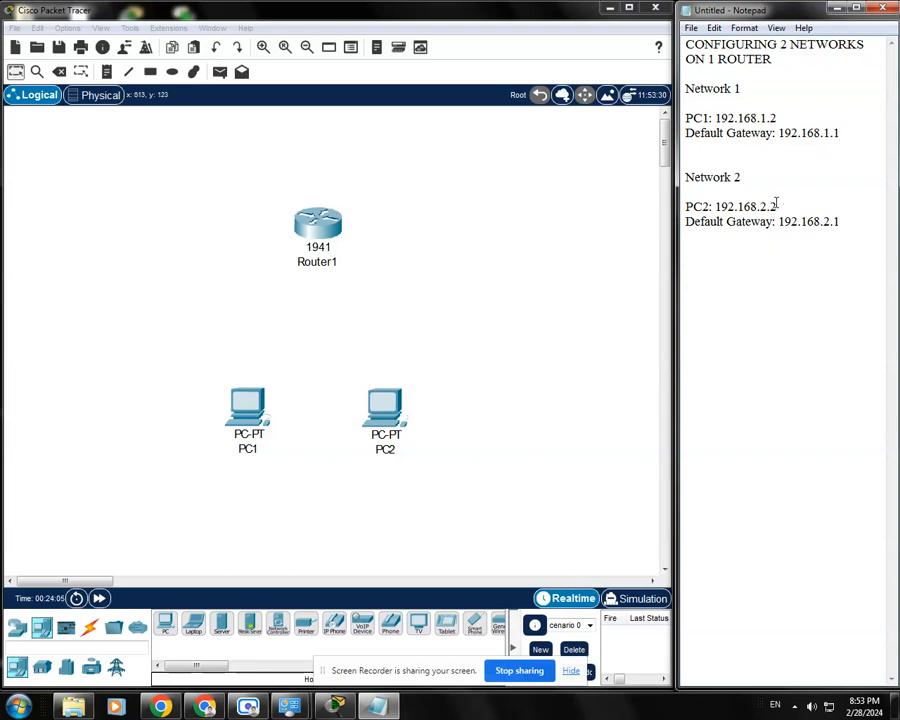
pyautogui.moveTo(776, 205); pyautogui.dragTo(715, 197)
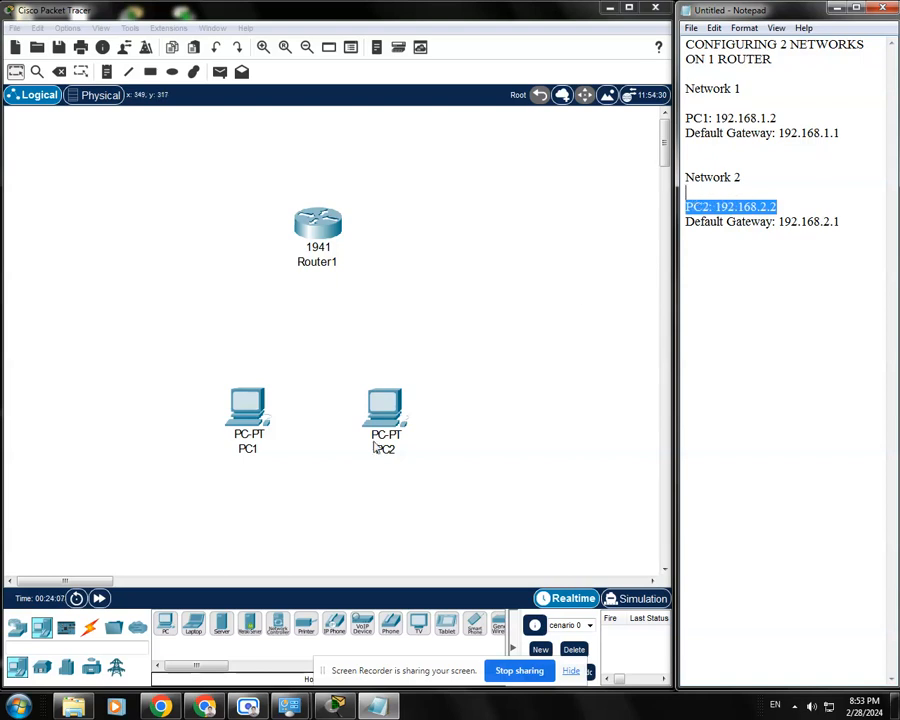
pyautogui.click(769, 193)
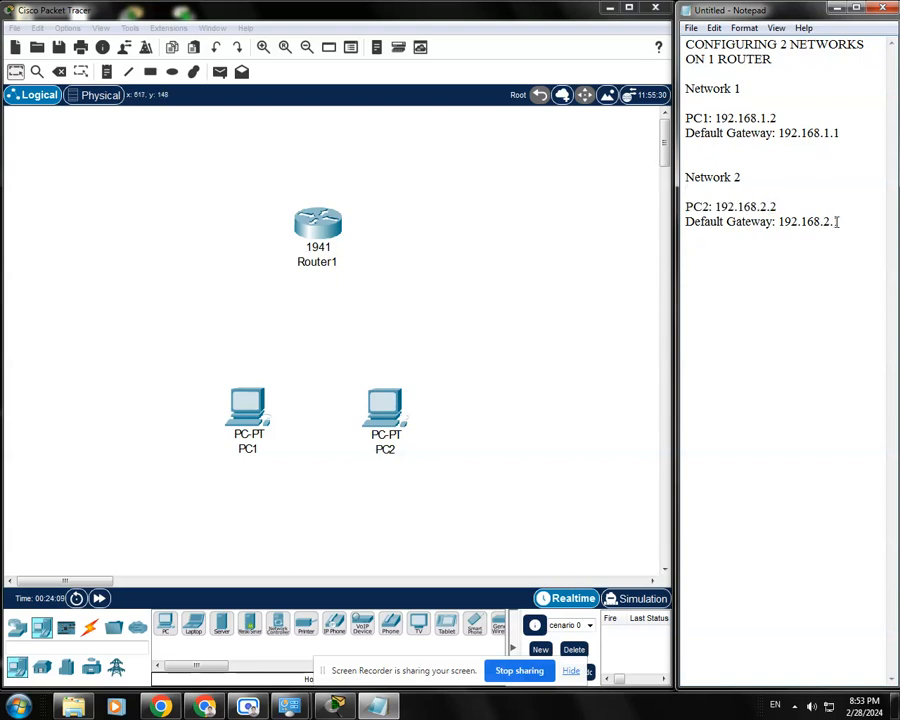
pyautogui.write('1')
pyautogui.moveTo(837, 222); pyautogui.dragTo(750, 222)
pyautogui.click(680, 234)
# In Packet Tracer, connect PC1's FastEthernet0 port to Router1's GigabitEthernet0/0 port with a copper straight-through cable
pyautogui.click(535, 323)
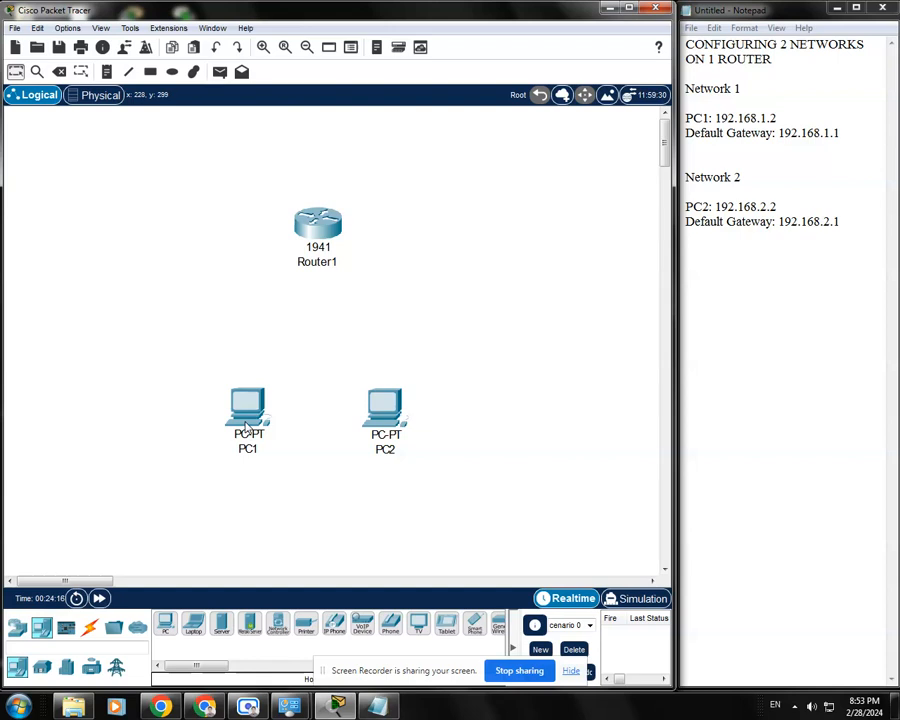
pyautogui.click(91, 628)
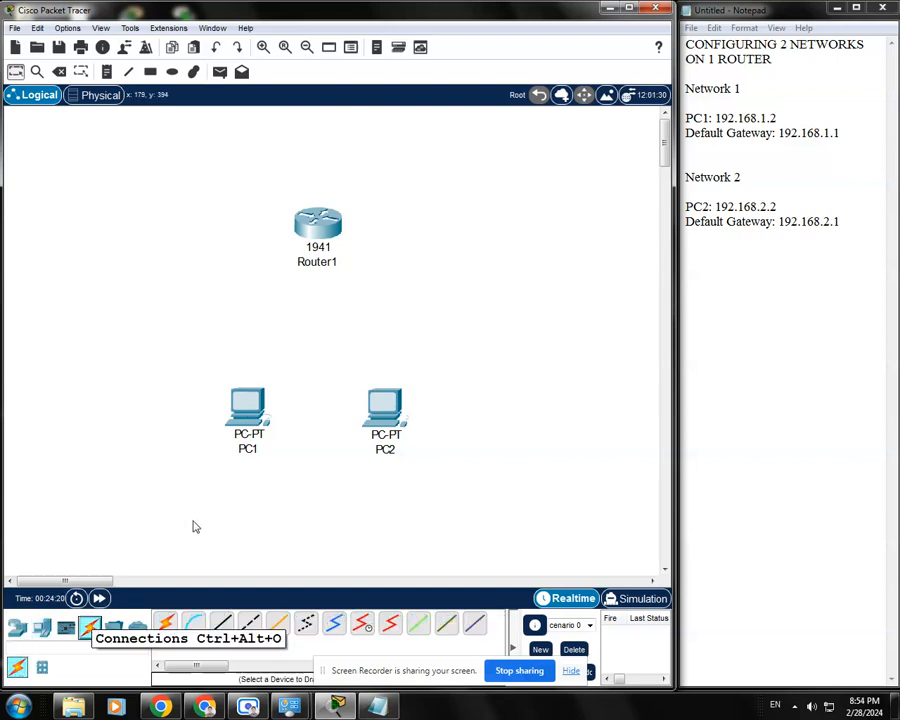
pyautogui.click(221, 623)
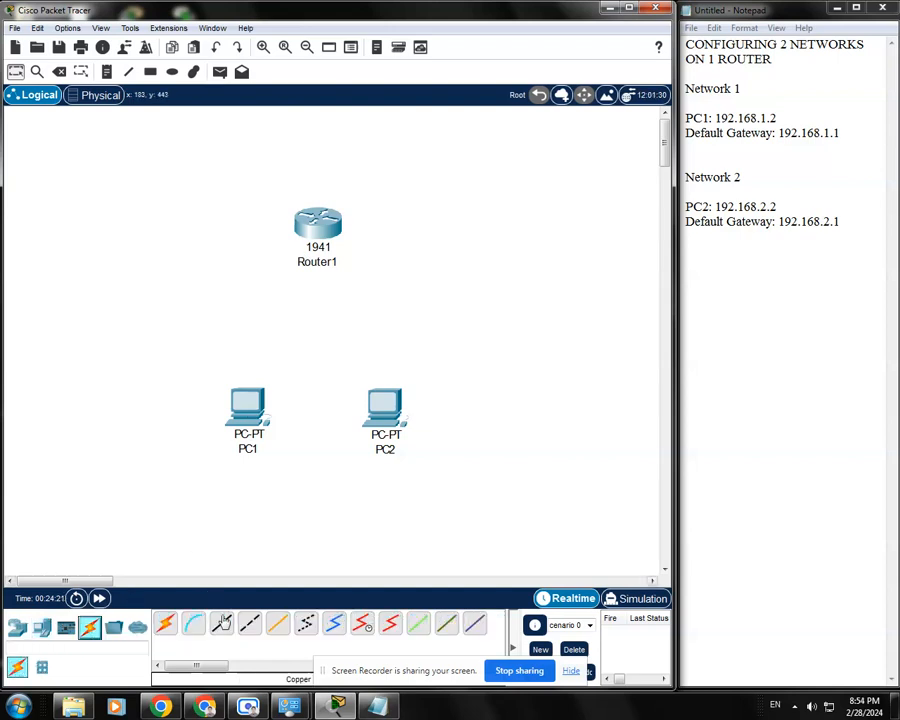
pyautogui.click(248, 402)
pyautogui.click(310, 460)
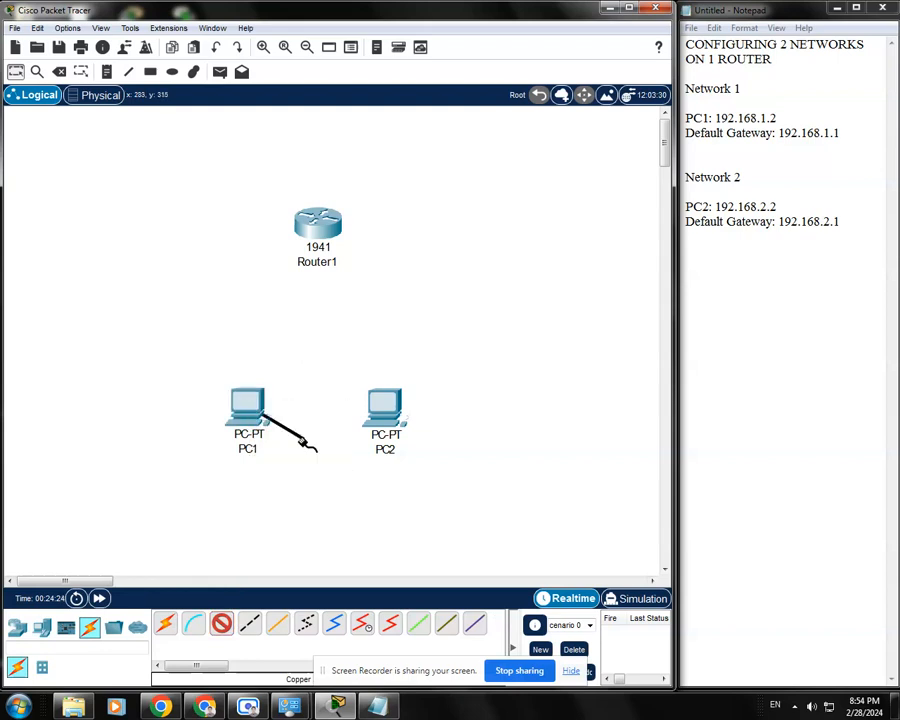
pyautogui.click(314, 232)
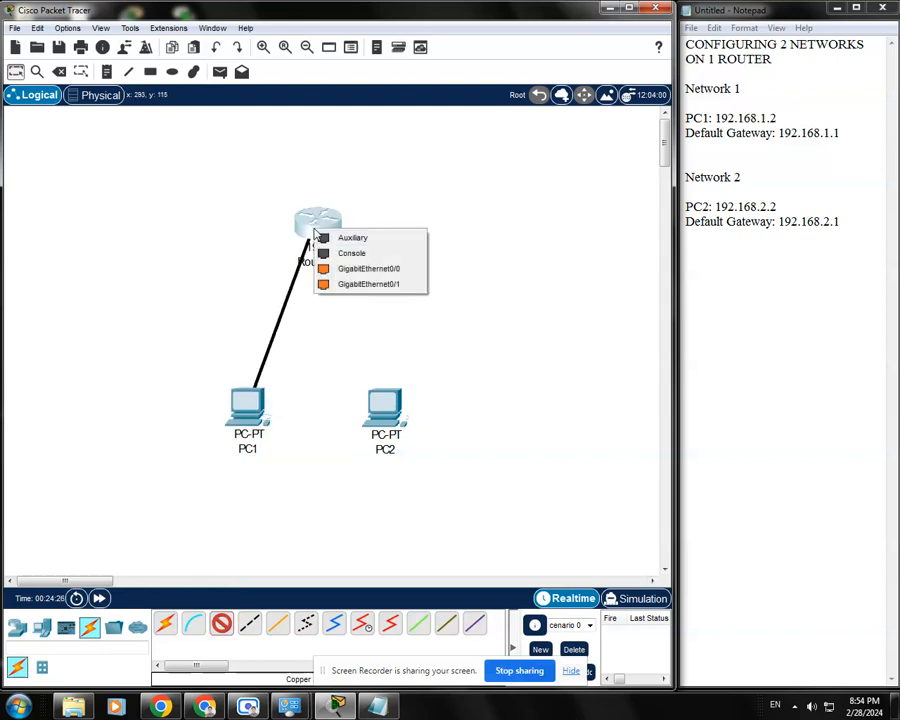
pyautogui.click(386, 271)
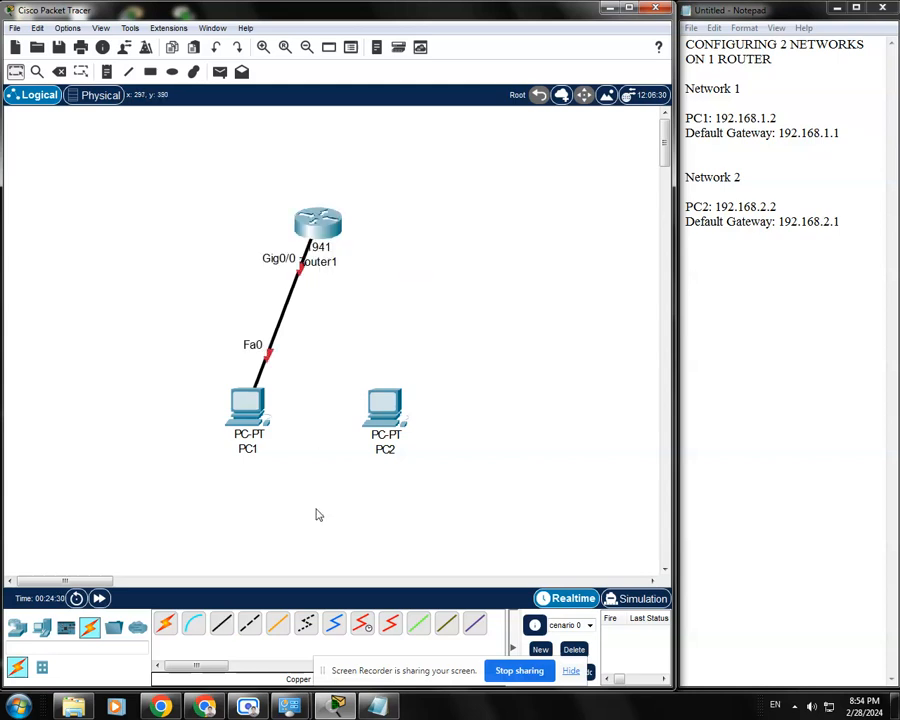
# Connect PC2's FastEthernet0 port to Router1's GigabitEthernet0/1 port with a copper straight-through cable
pyautogui.click(222, 623)
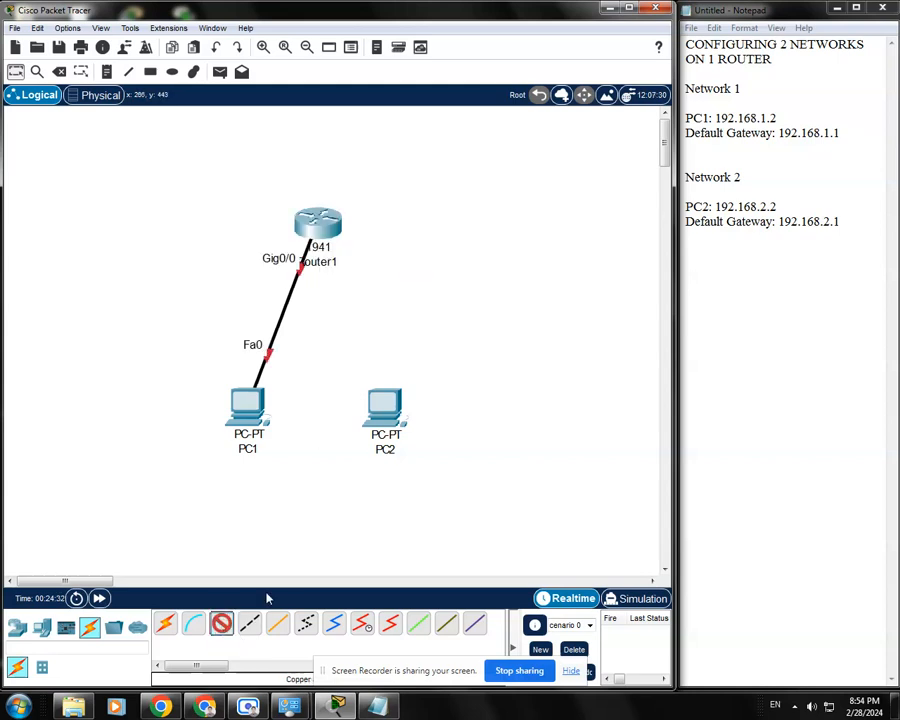
pyautogui.click(382, 410)
pyautogui.click(434, 465)
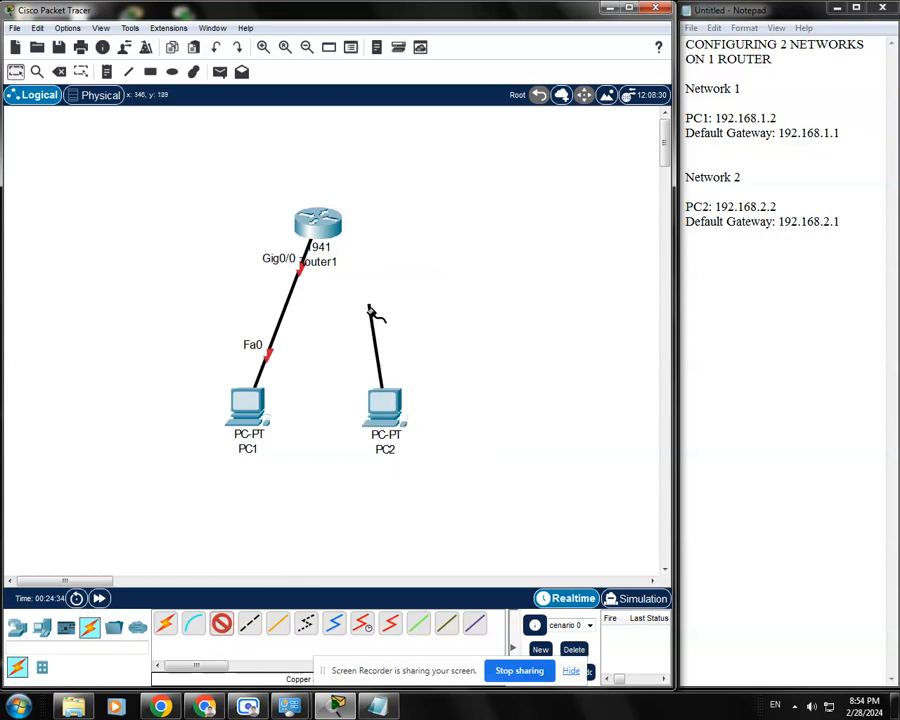
pyautogui.click(337, 234)
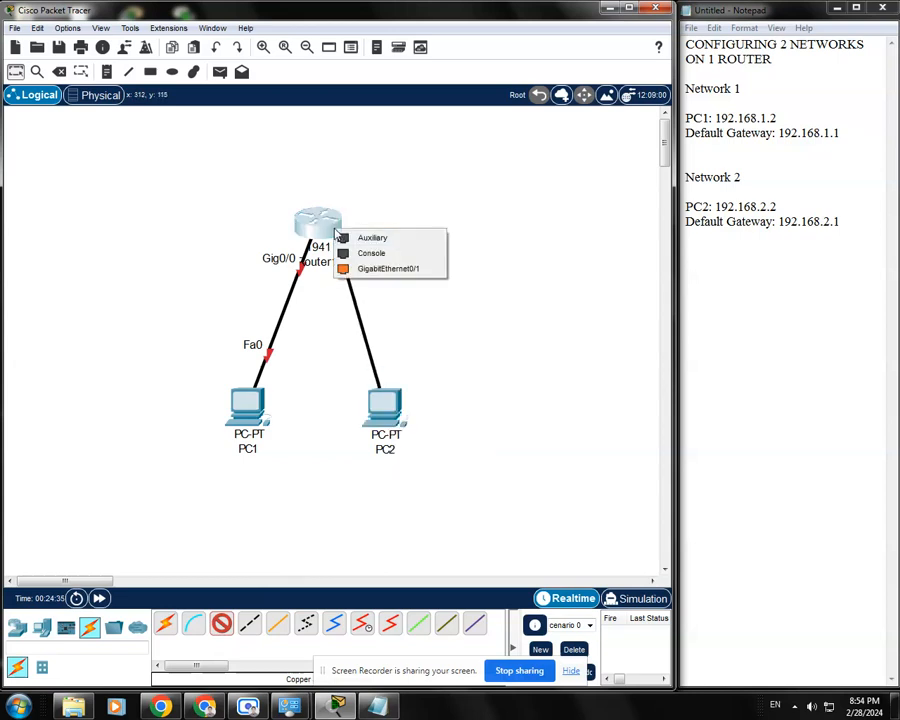
pyautogui.click(397, 270)
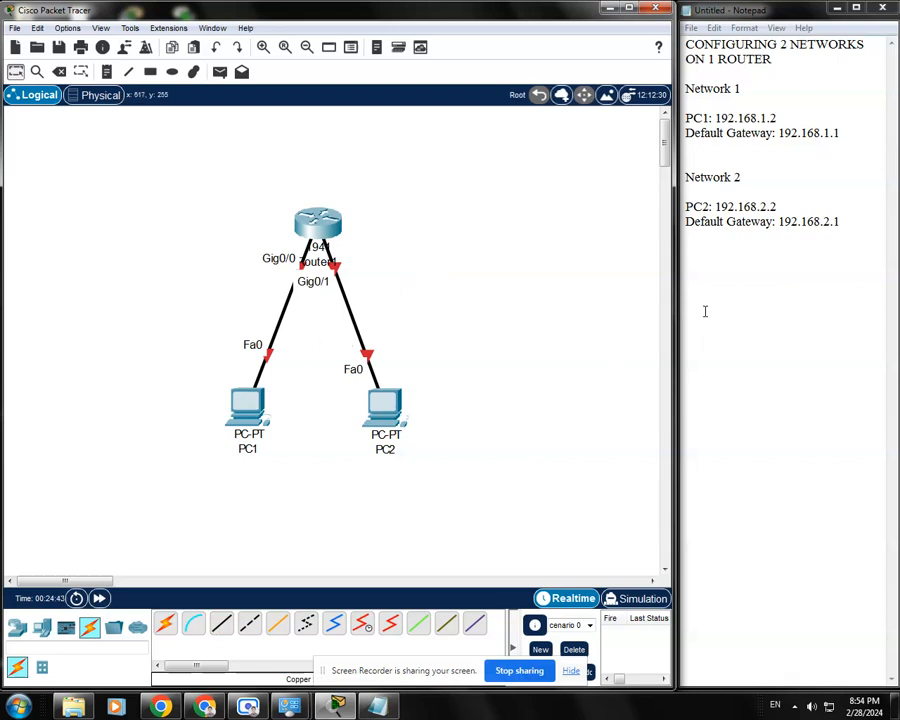
# Give PC1 the static IPv4 address 192.168.1.2 with subnet mask 255.255.255.0 in its IP Configuration
pyautogui.moveTo(776, 118); pyautogui.dragTo(715, 118)
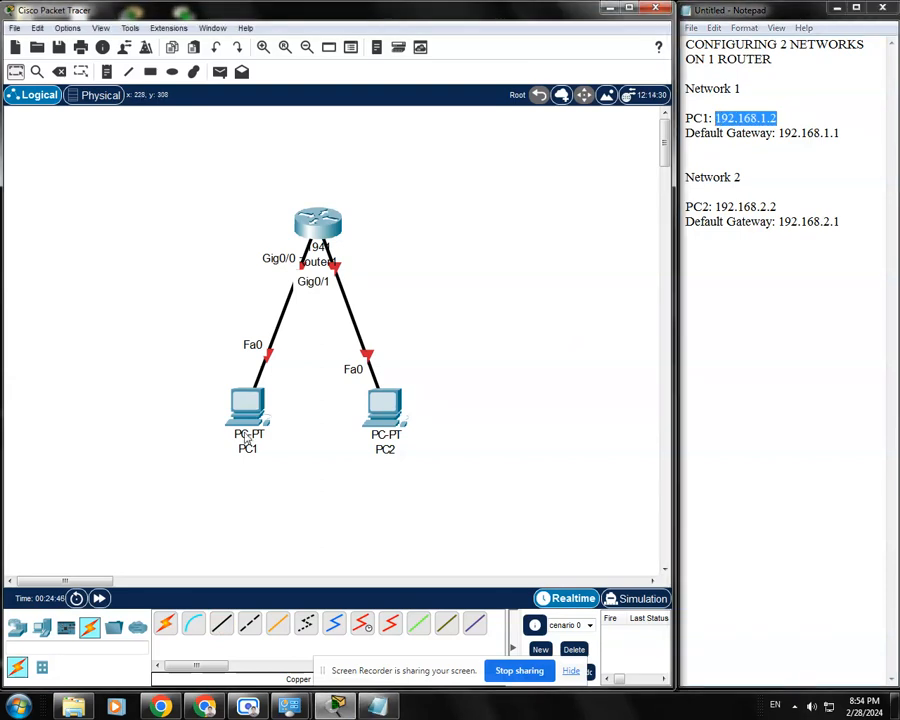
pyautogui.click(247, 405)
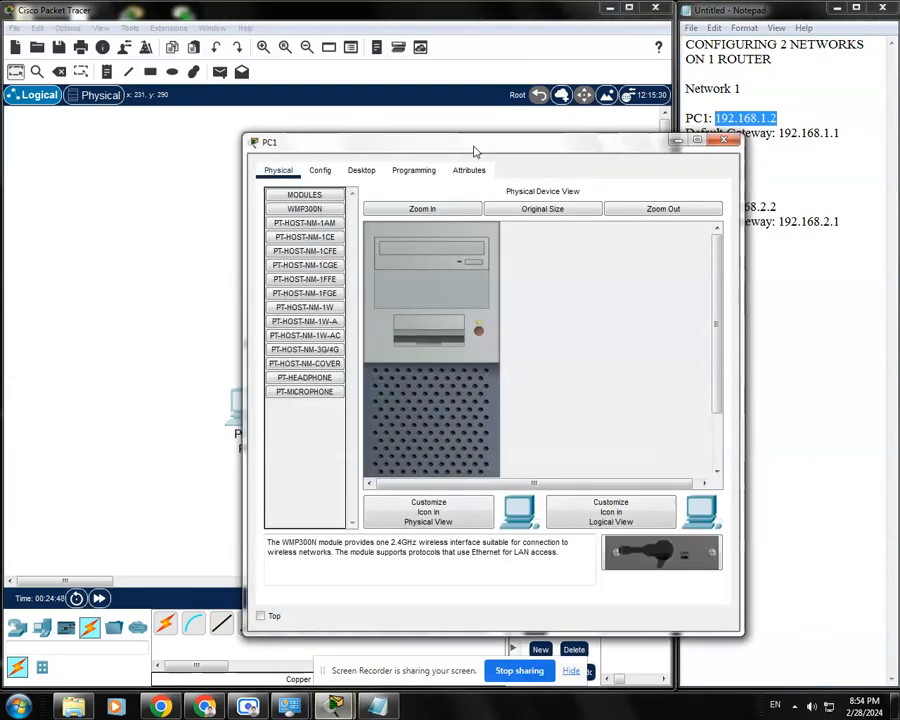
pyautogui.moveTo(474, 145); pyautogui.dragTo(371, 106)
pyautogui.click(256, 132)
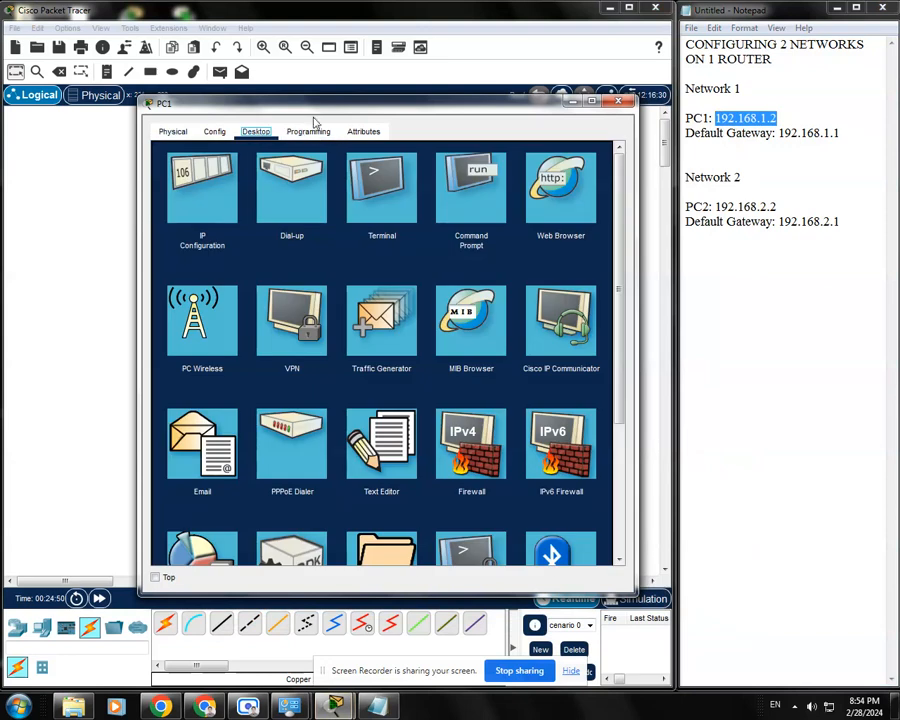
pyautogui.moveTo(313, 106); pyautogui.dragTo(305, 92)
pyautogui.click(160, 160)
pyautogui.click(319, 216)
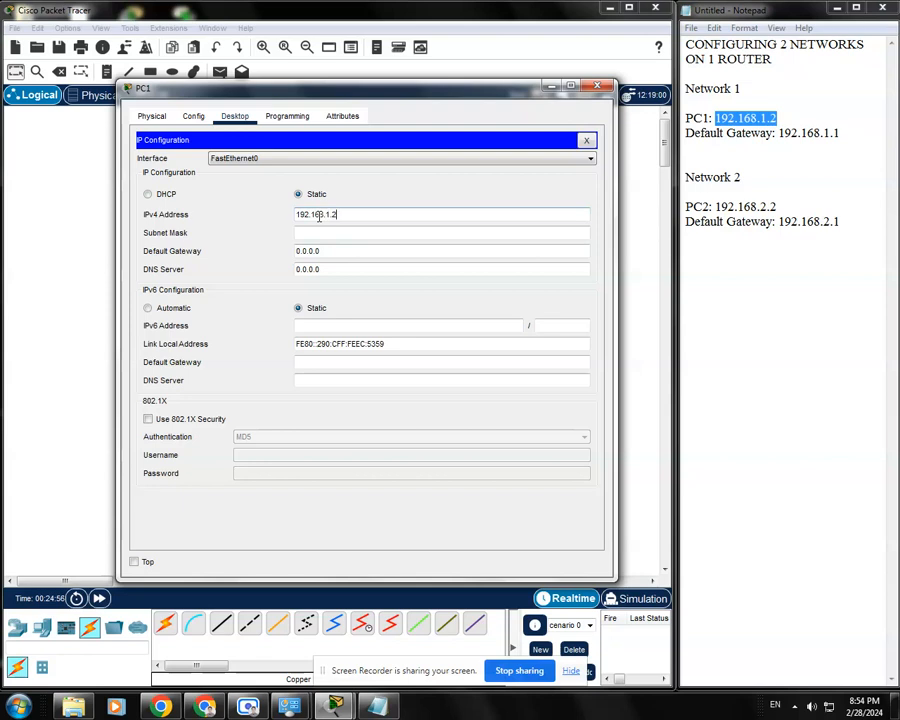
pyautogui.click(342, 232)
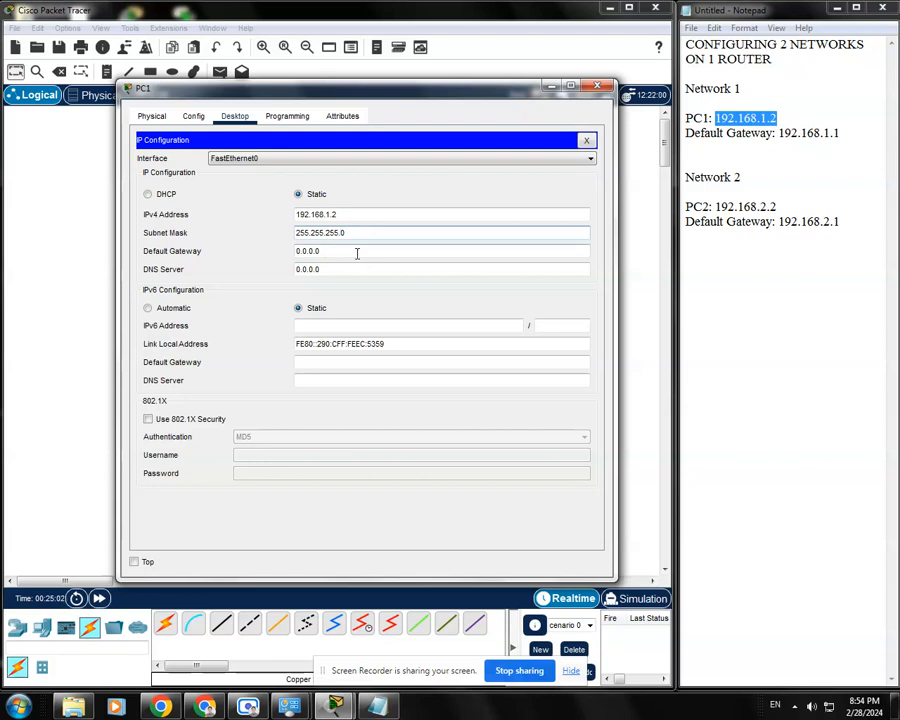
# Set PC1's default gateway to 192.168.1.1 as listed in the notes and close its device window
pyautogui.doubleClick(335, 251)
pyautogui.click(761, 151)
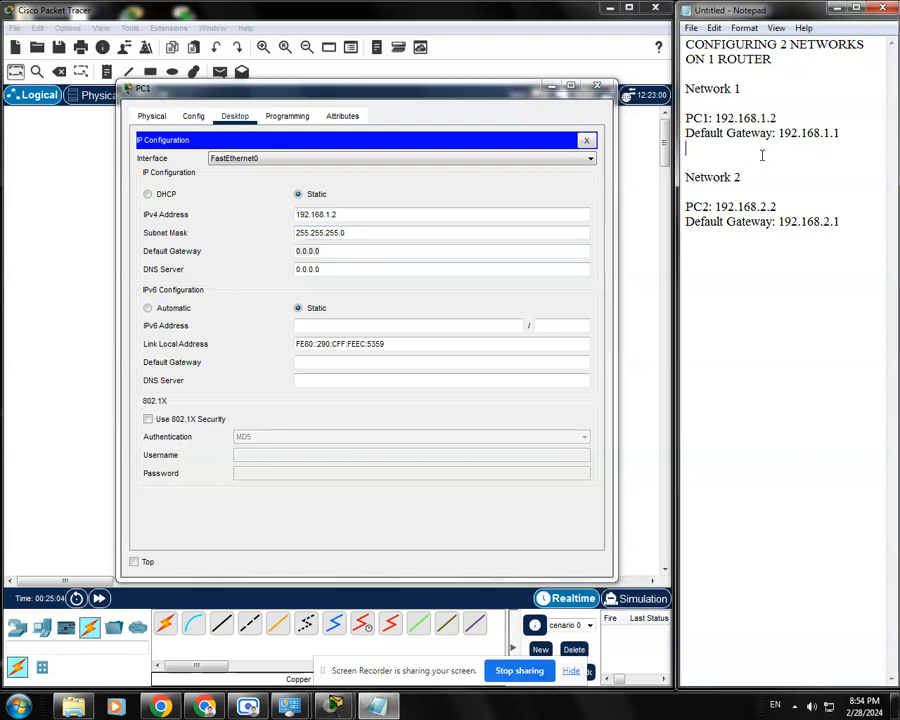
pyautogui.moveTo(840, 133); pyautogui.dragTo(781, 133)
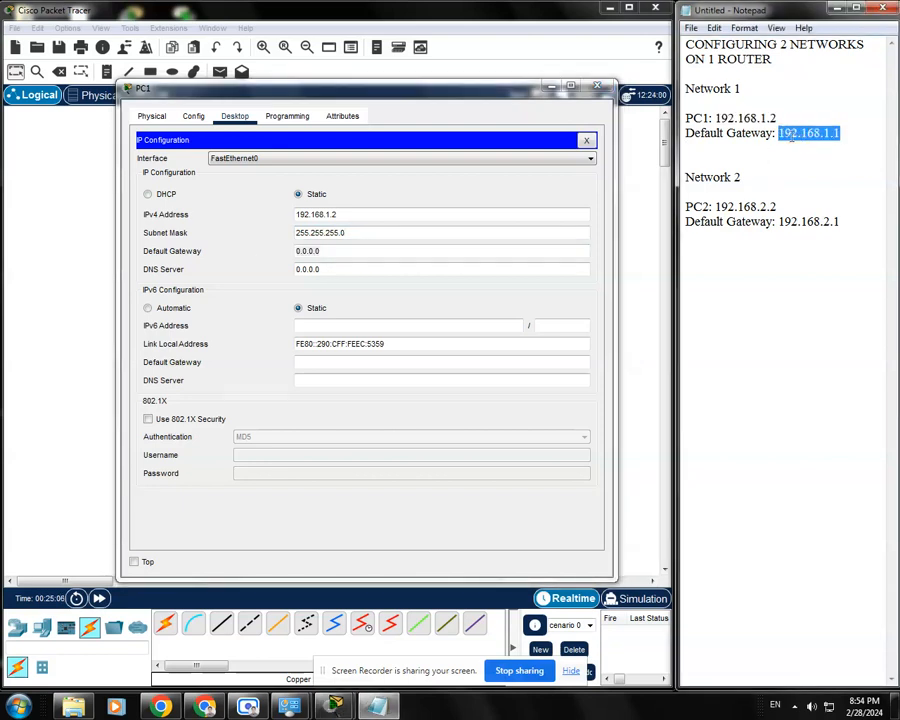
pyautogui.moveTo(332, 251); pyautogui.dragTo(293, 249)
pyautogui.press('BackSpace')
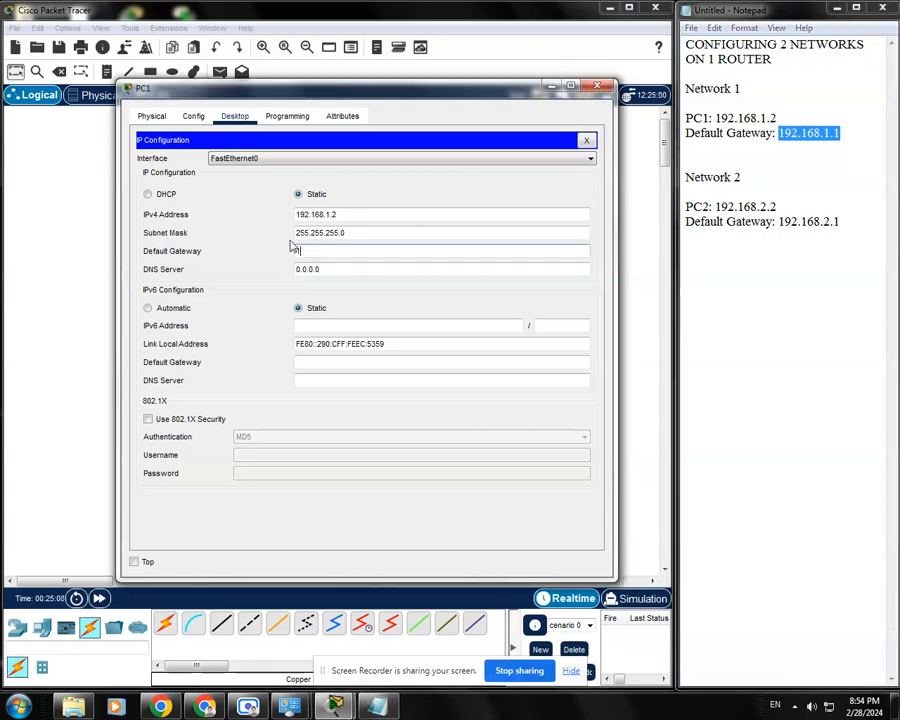
pyautogui.write('192.168.1.1')
pyautogui.click(391, 270)
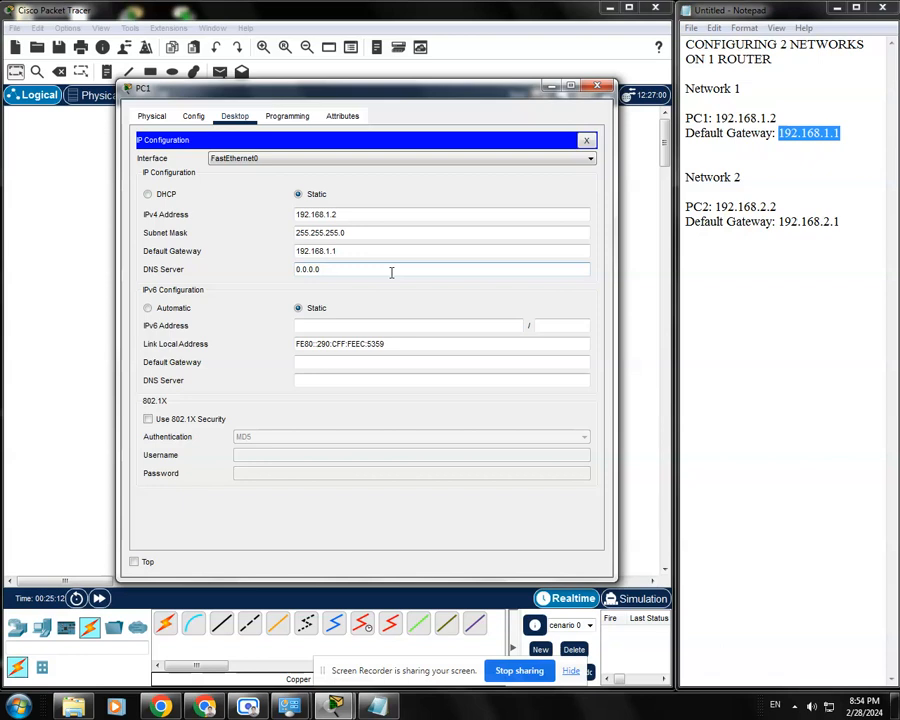
pyautogui.click(586, 140)
pyautogui.click(597, 87)
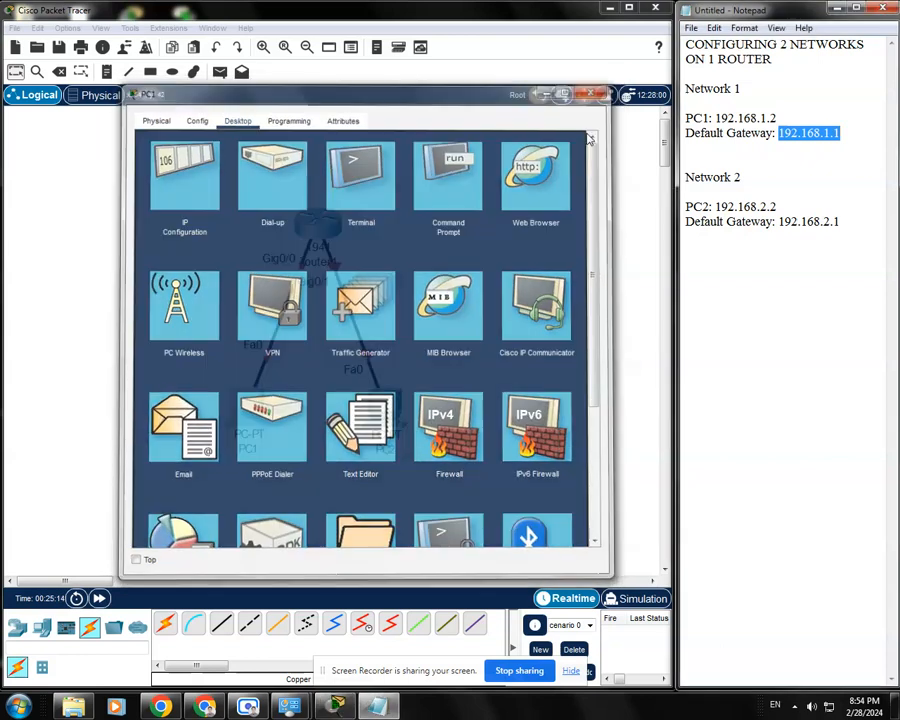
# Give PC2 the static IPv4 address 192.168.2.2 with subnet mask 255.255.255.0 in its IP Configuration
pyautogui.click(378, 410)
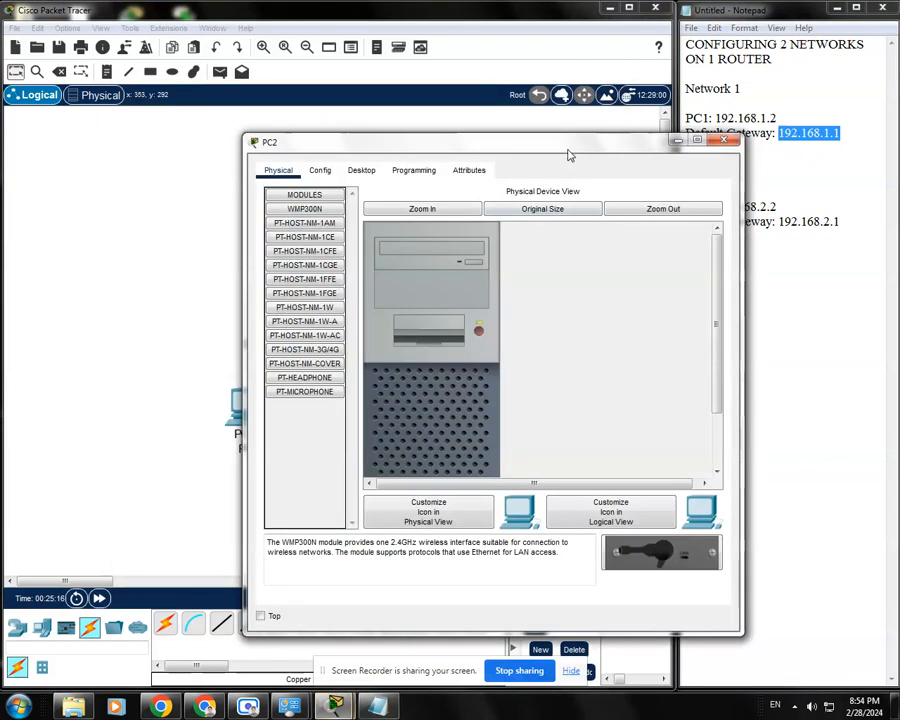
pyautogui.moveTo(568, 155); pyautogui.dragTo(495, 126)
pyautogui.click(280, 137)
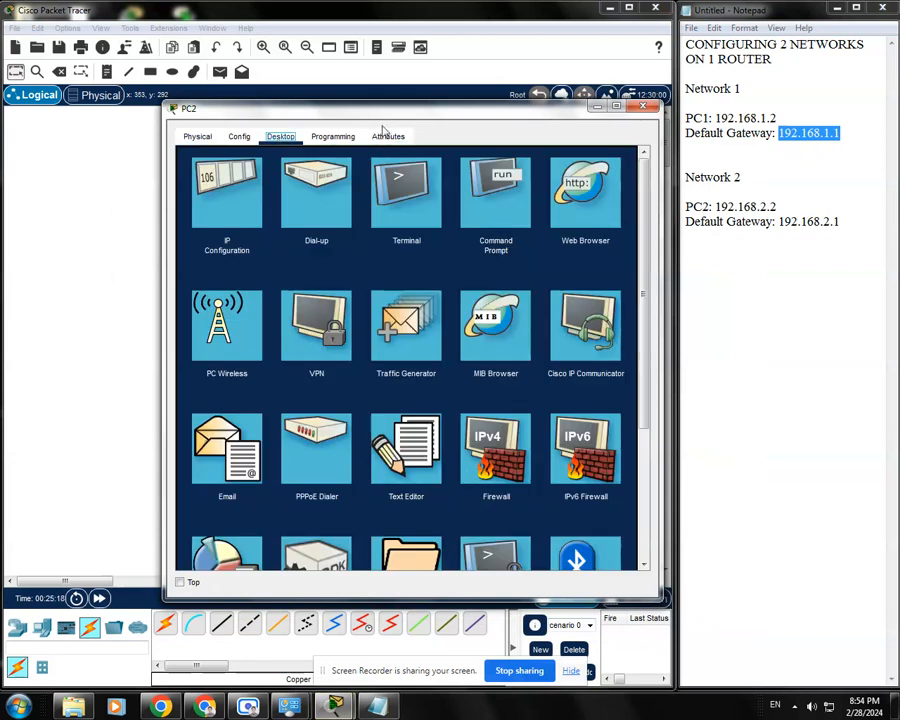
pyautogui.moveTo(395, 115); pyautogui.dragTo(362, 103)
pyautogui.click(196, 184)
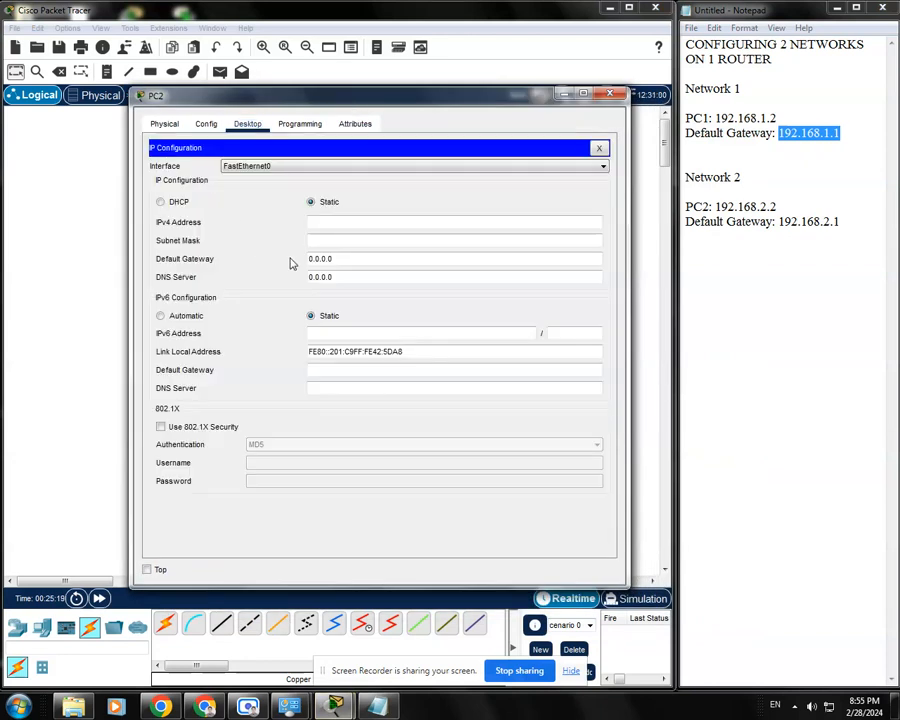
pyautogui.click(394, 221)
pyautogui.moveTo(777, 208); pyautogui.dragTo(720, 206)
pyautogui.click(388, 222)
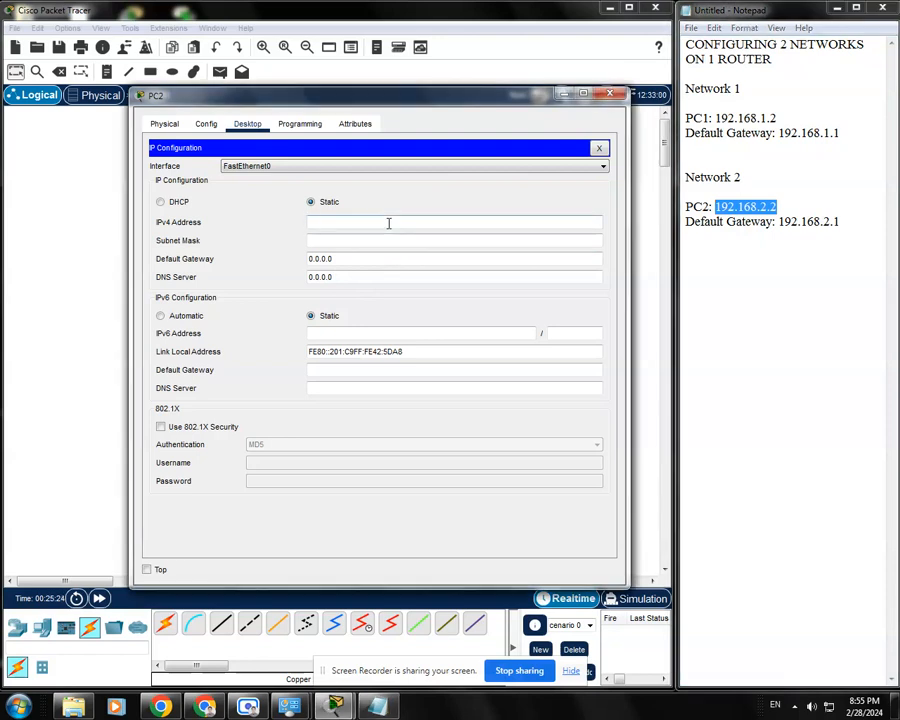
pyautogui.write('192.168.2.2')
pyautogui.click(396, 240)
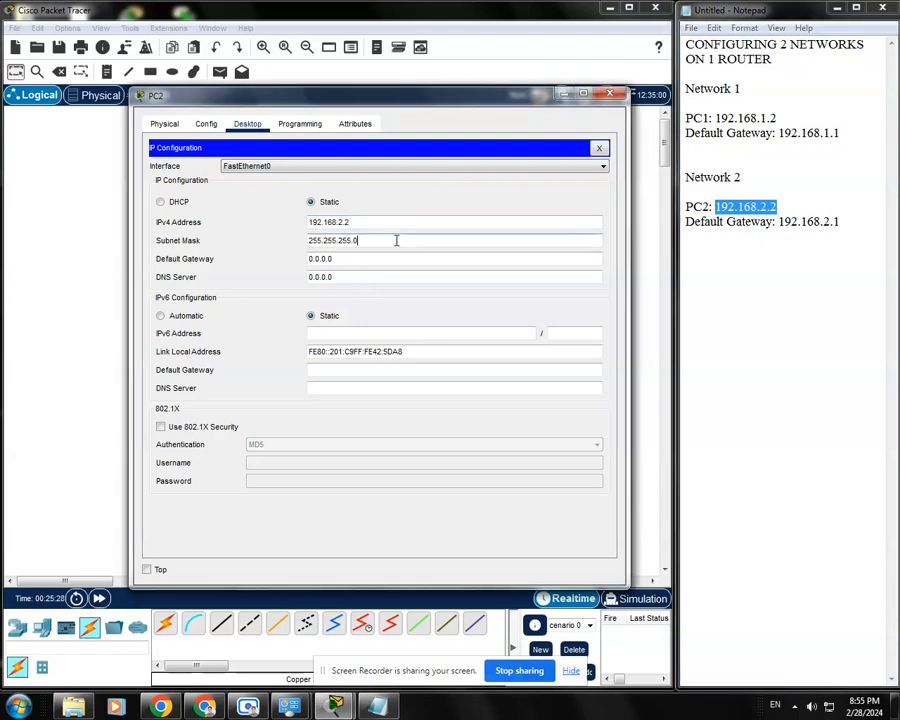
pyautogui.moveTo(396, 240); pyautogui.dragTo(273, 235)
# Set PC2's default gateway to 192.168.2.1 and close its device window
pyautogui.moveTo(349, 257); pyautogui.dragTo(271, 259)
pyautogui.write('19')
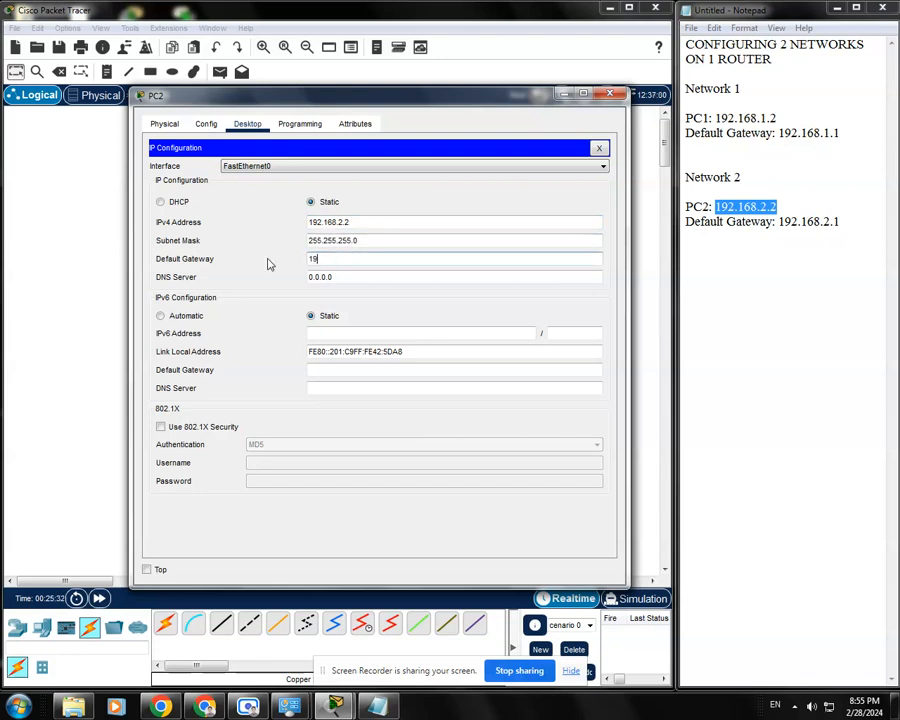
pyautogui.write('2.168.2.1')
pyautogui.click(312, 277)
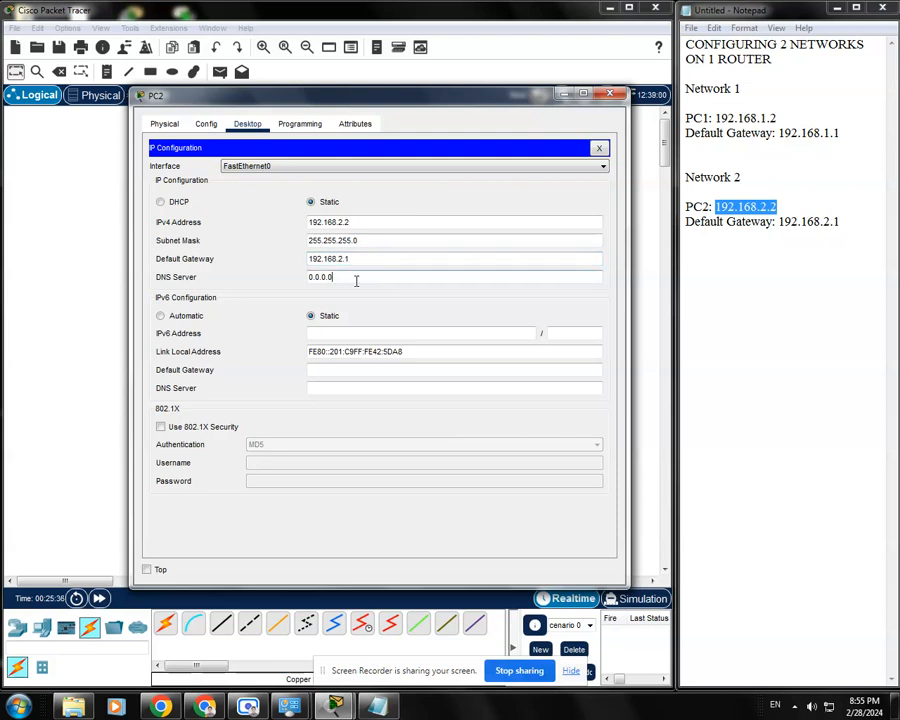
pyautogui.click(599, 148)
pyautogui.click(609, 93)
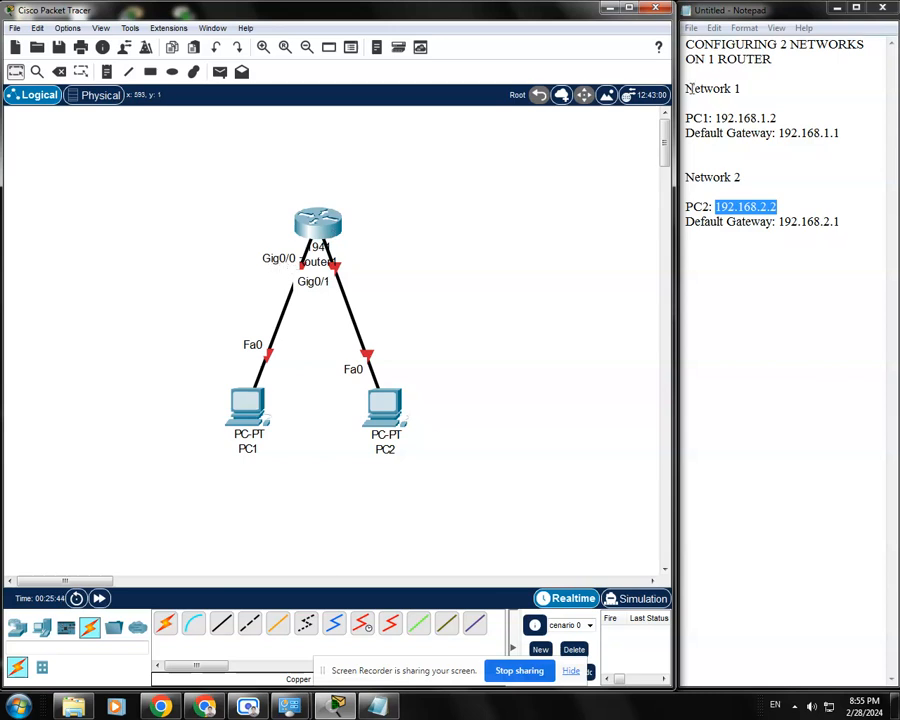
# Open the 1941 router's command line and answer no to the initial configuration dialog to reach the Router> prompt
pyautogui.moveTo(838, 132); pyautogui.dragTo(787, 133)
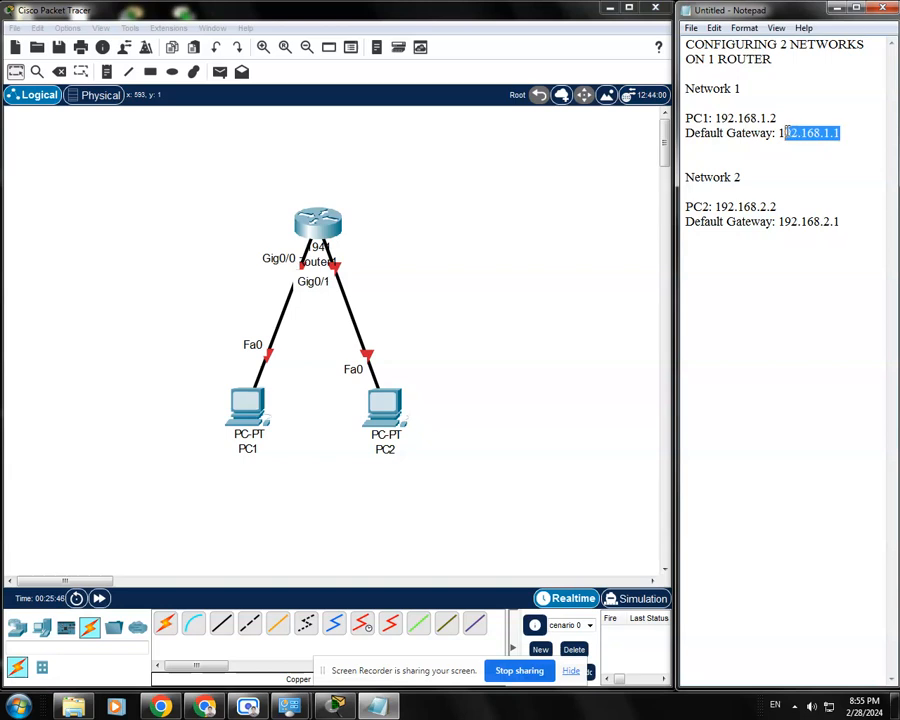
pyautogui.click(398, 292)
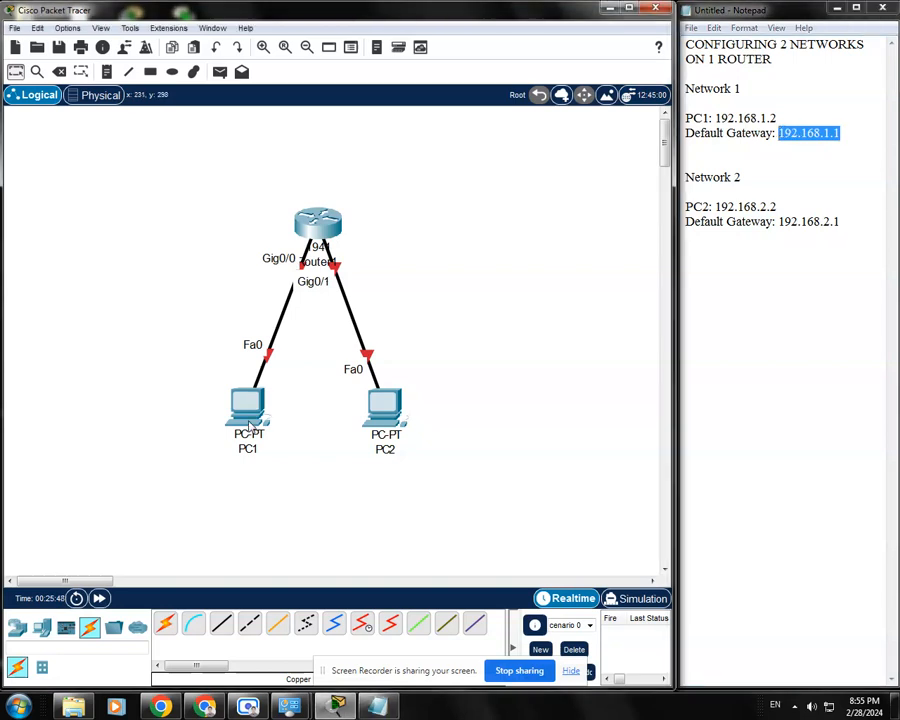
pyautogui.click(330, 228)
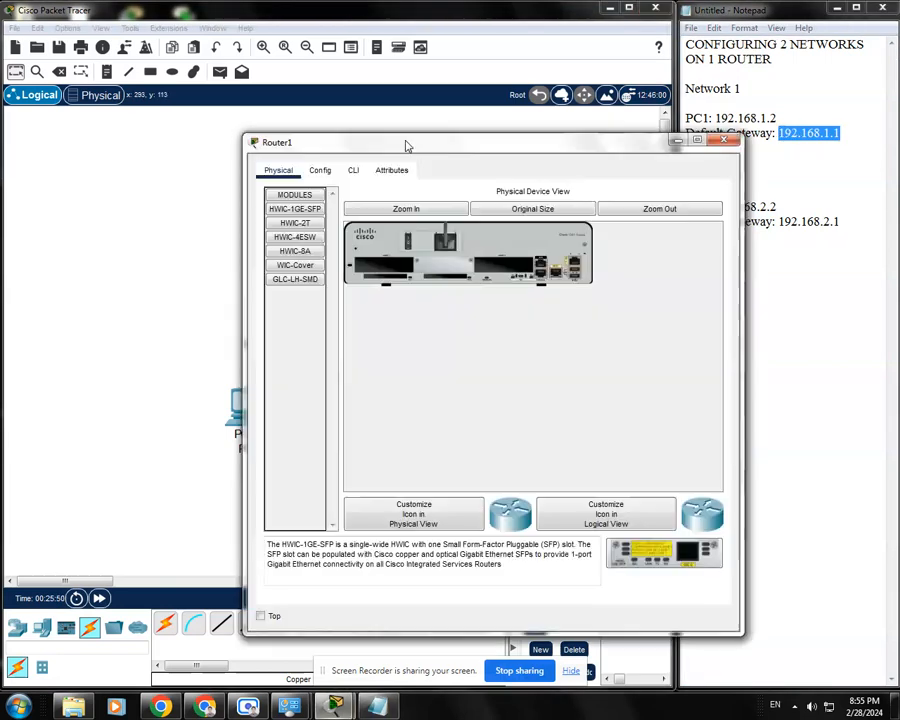
pyautogui.moveTo(405, 142); pyautogui.dragTo(321, 114)
pyautogui.click(246, 134)
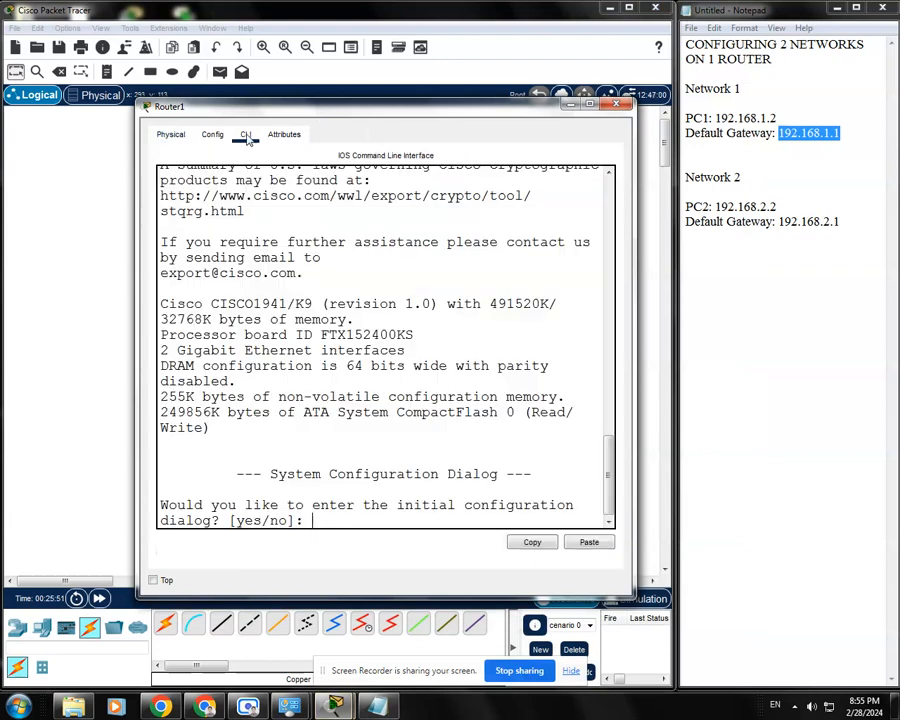
pyautogui.moveTo(378, 119); pyautogui.dragTo(364, 112)
pyautogui.scroll(-1, 594, 462)
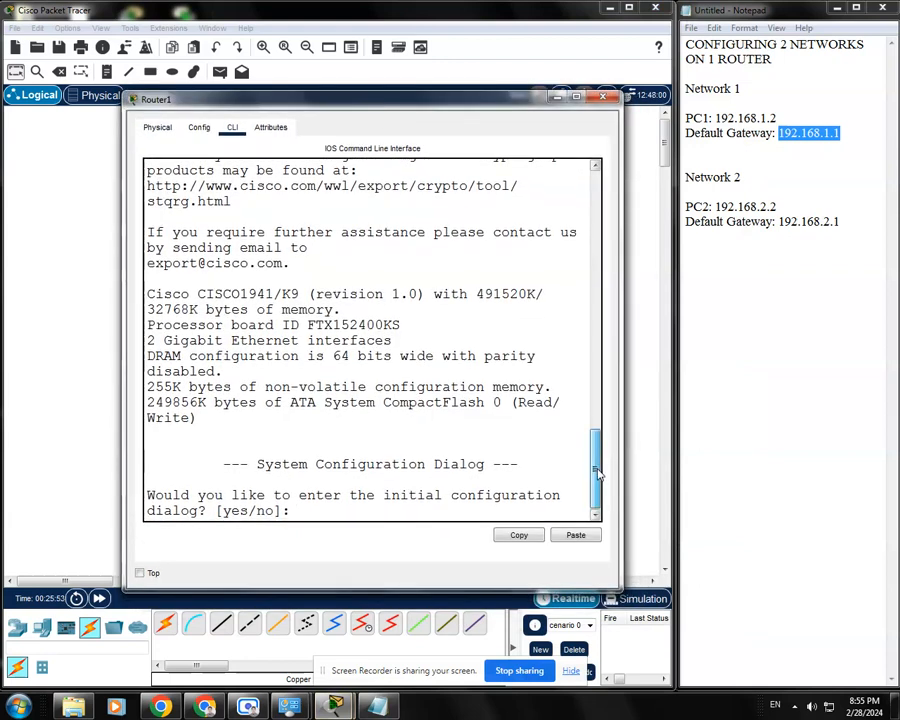
pyautogui.write('no')
pyautogui.press('Return')
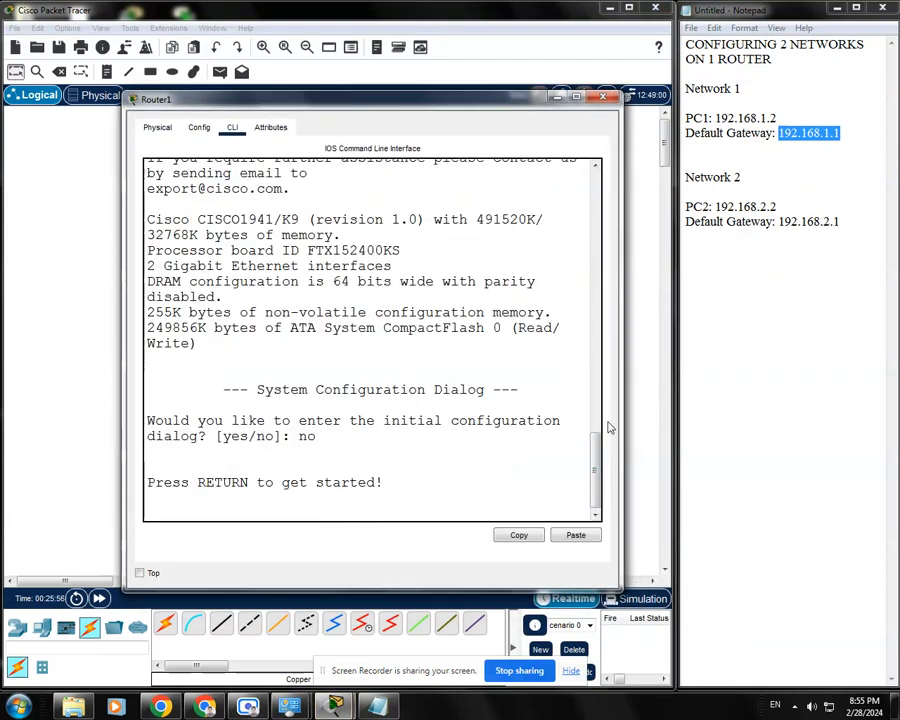
pyautogui.press('Return')
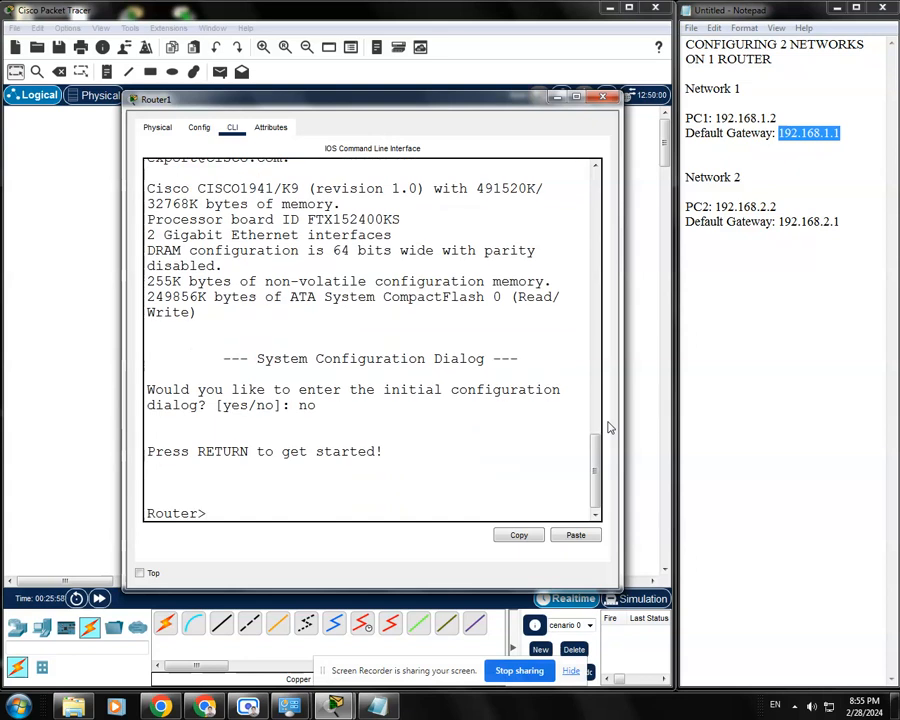
# Enter privileged mode with enable and global configuration mode with conf t on the router
pyautogui.write('enable')
pyautogui.press('Return')
pyautogui.write('conf t')
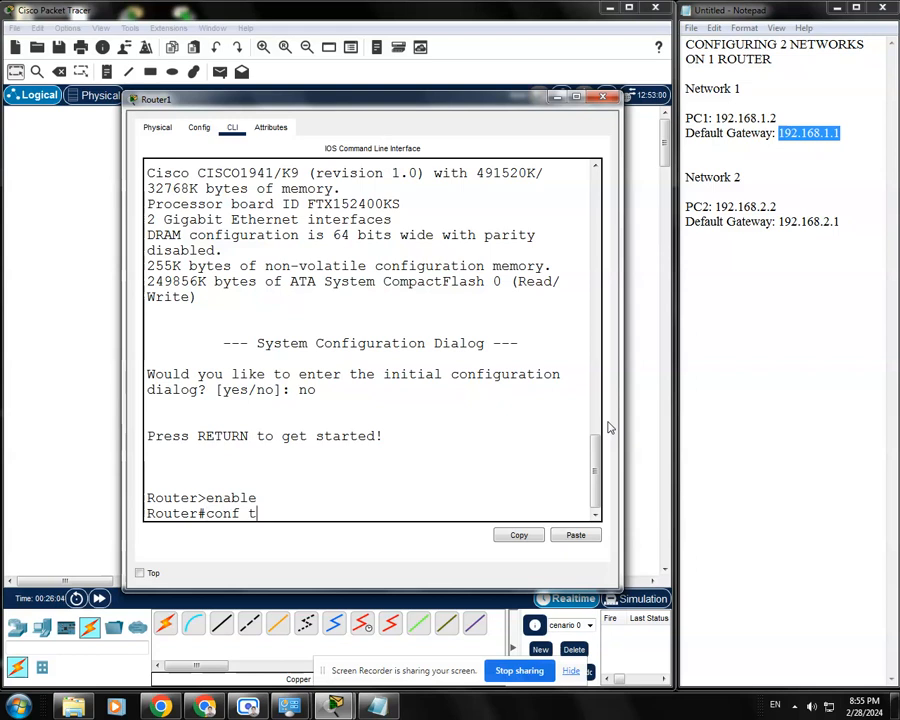
pyautogui.press('Return')
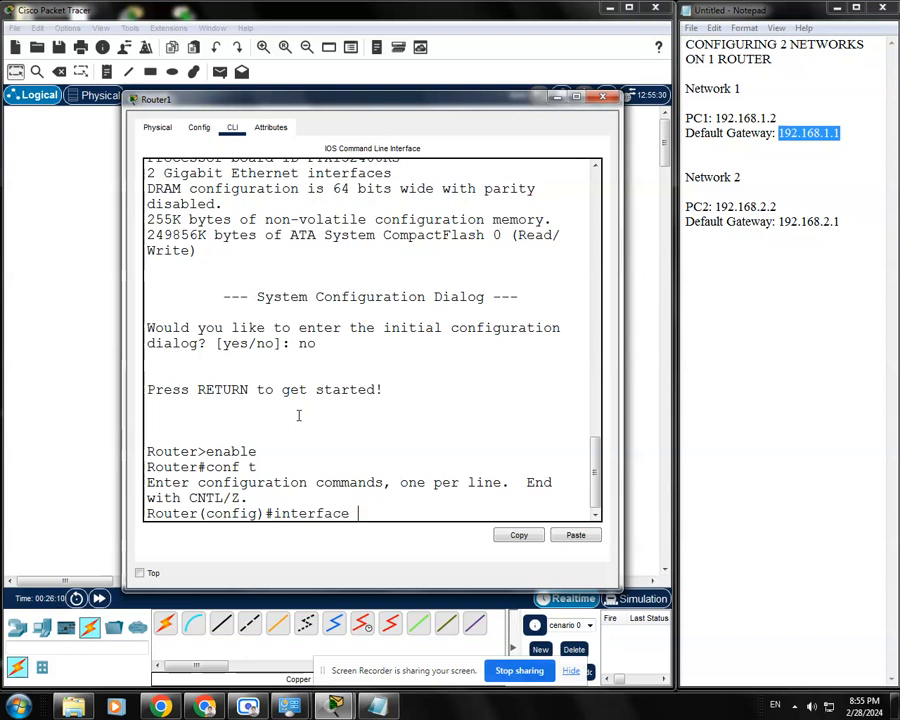
# Assign IP address 192.168.1.1 with mask 255.255.255.0 to the router's interface g0/0
pyautogui.write('interface g0/0')
pyautogui.press('Return')
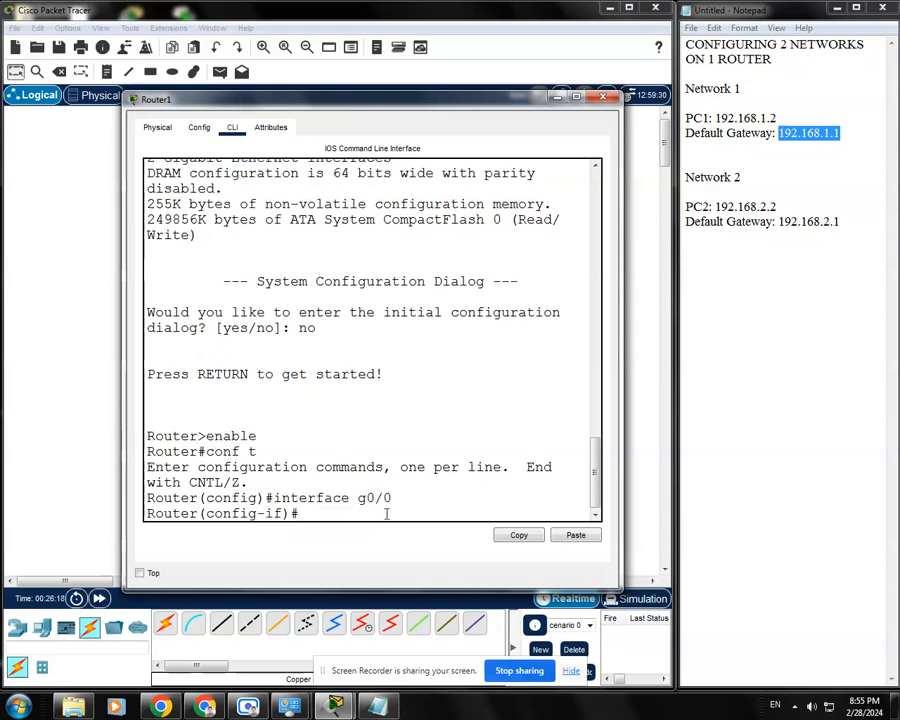
pyautogui.write('ip address 192.168.1.1')
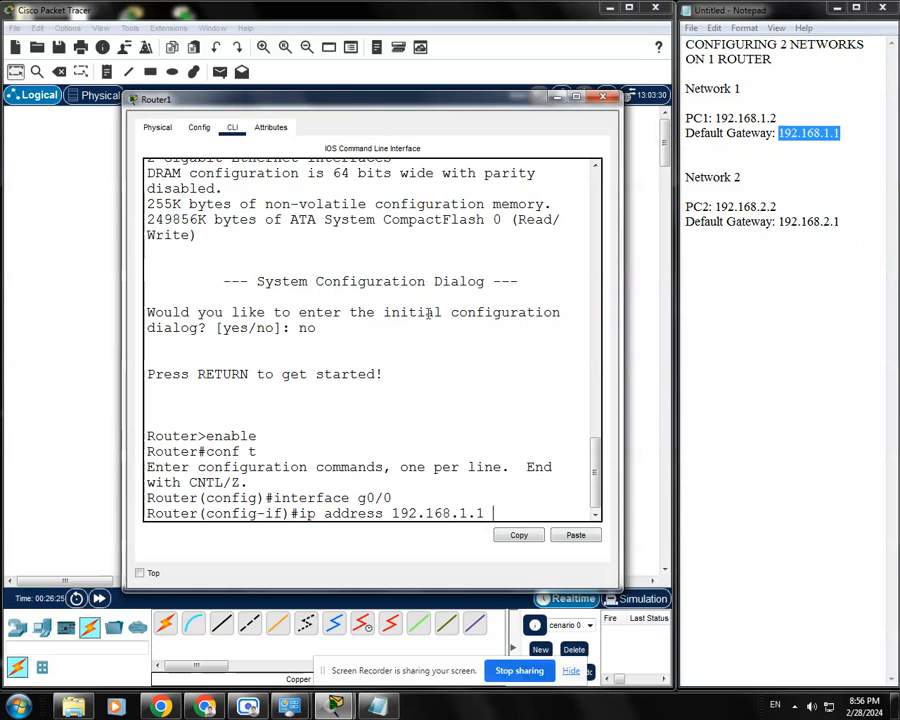
pyautogui.moveTo(622, 351); pyautogui.dragTo(658, 351)
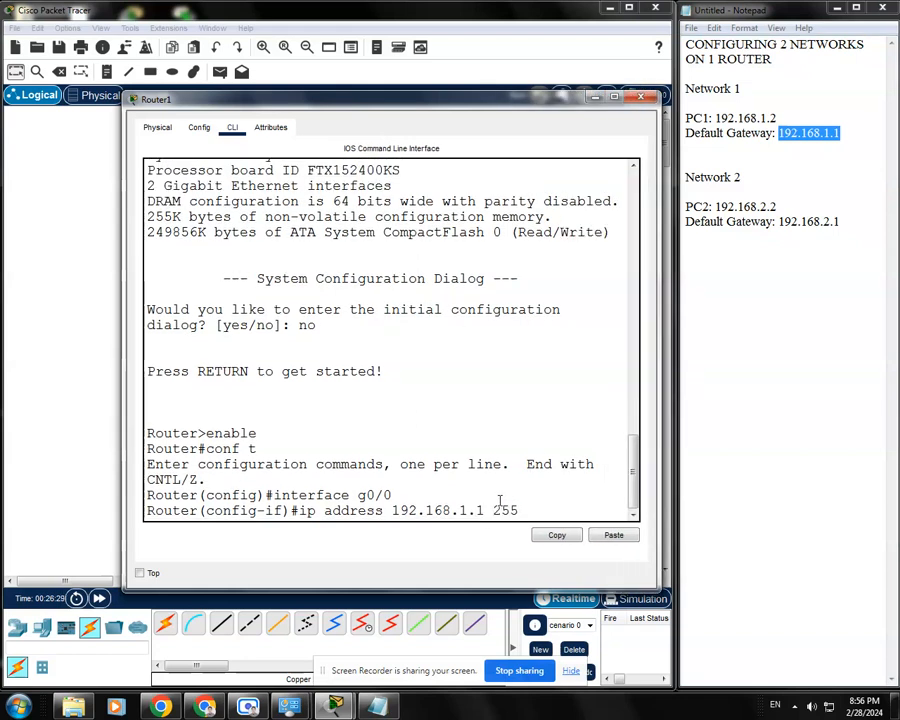
pyautogui.press('BackSpace')
pyautogui.press('BackSpace')
pyautogui.write('.255.255.0')
pyautogui.press('Return')
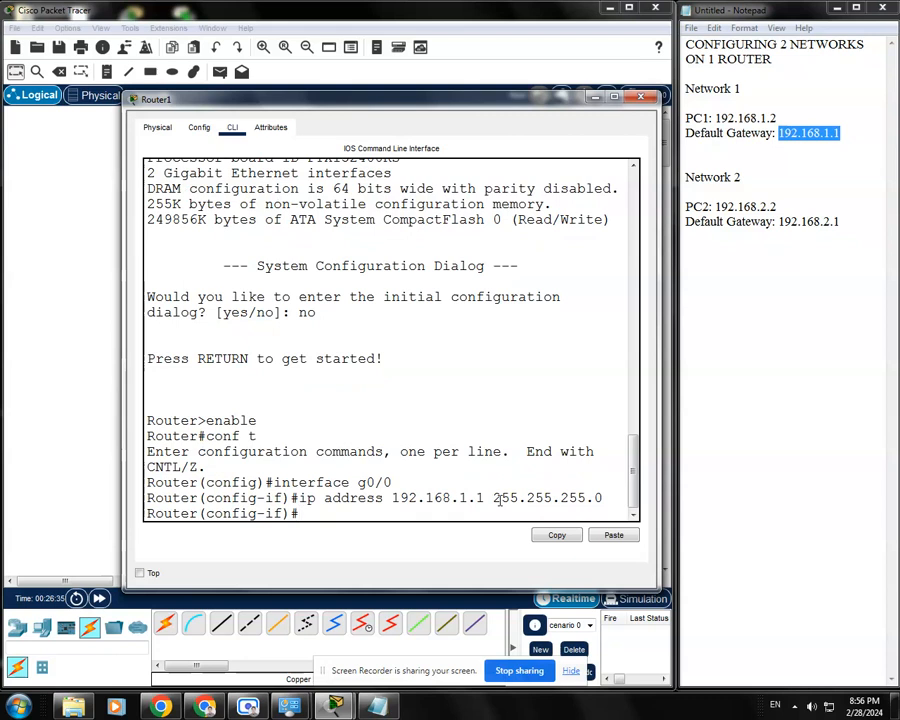
# Enable interface g0/0 with no shutdown and check its link in the topology
pyautogui.moveTo(430, 110); pyautogui.dragTo(418, 104)
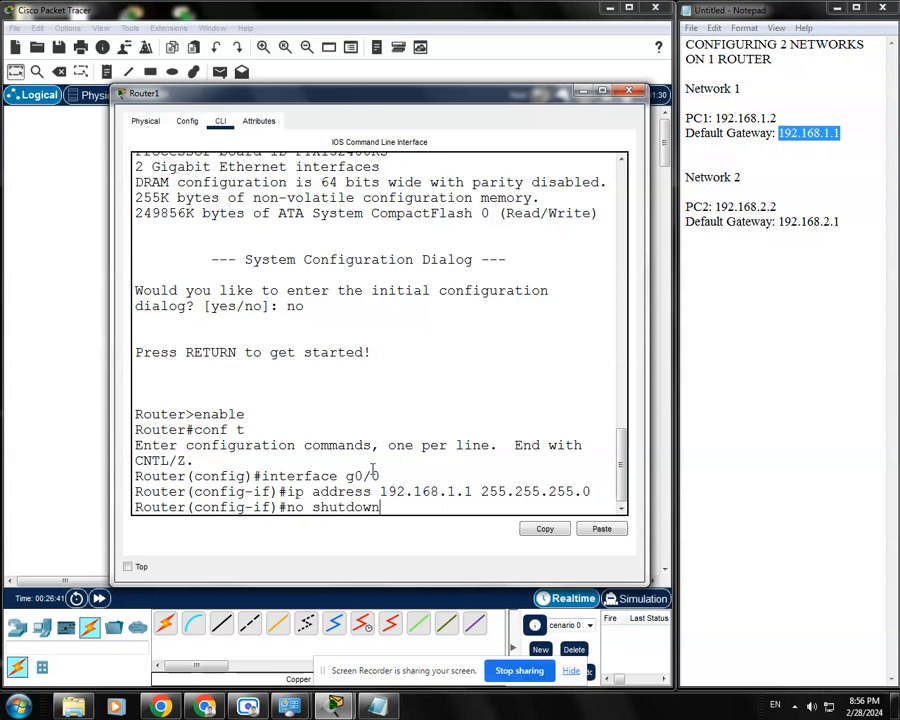
pyautogui.write('no shutdown')
pyautogui.press('Return')
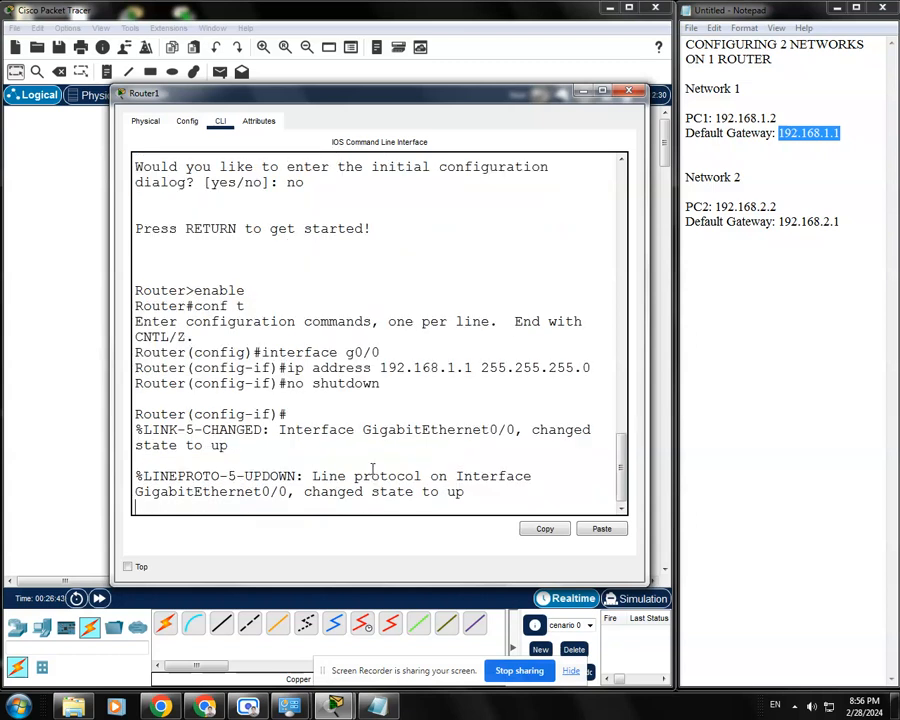
pyautogui.press('Return')
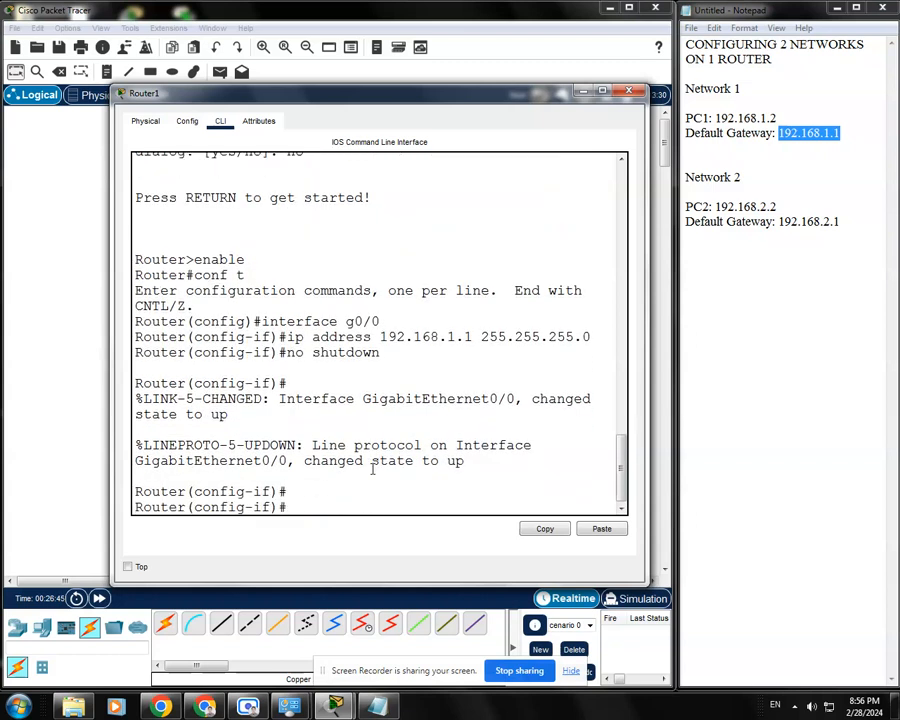
pyautogui.moveTo(372, 88); pyautogui.dragTo(367, 337)
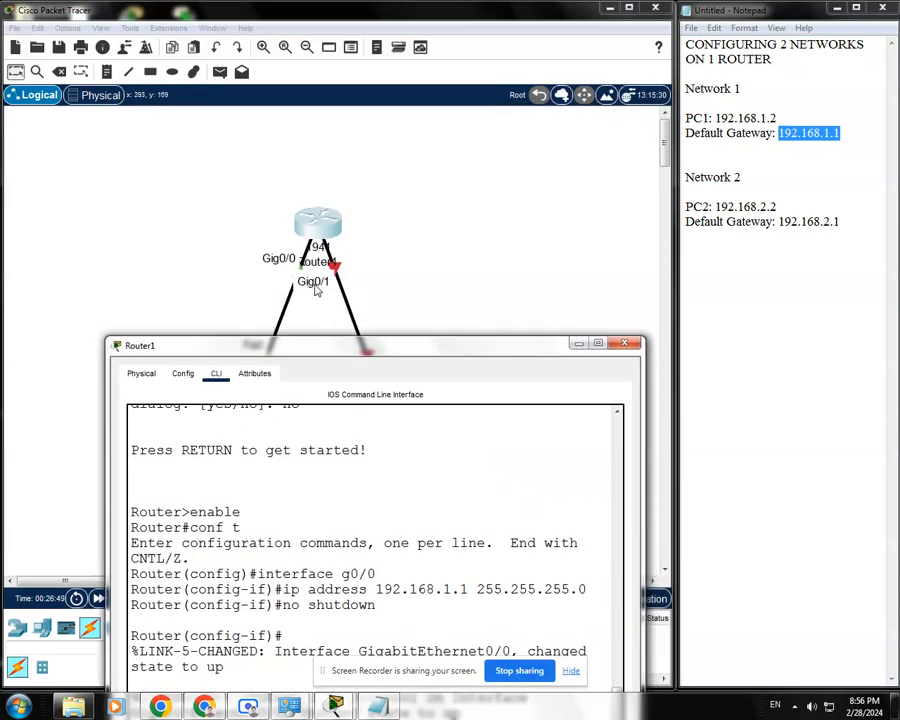
pyautogui.moveTo(417, 350); pyautogui.dragTo(376, 141)
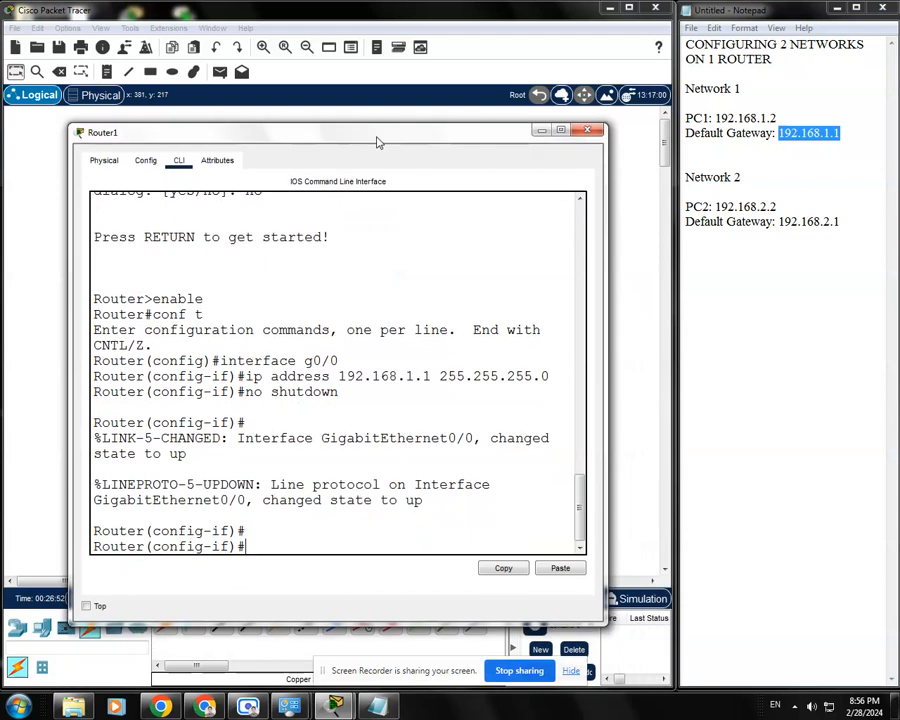
# Switch to interface g0/1 and assign it the Network 2 gateway address 192.168.2.1 with mask 255.255.255.0
pyautogui.click(842, 223)
pyautogui.moveTo(842, 223); pyautogui.dragTo(779, 222)
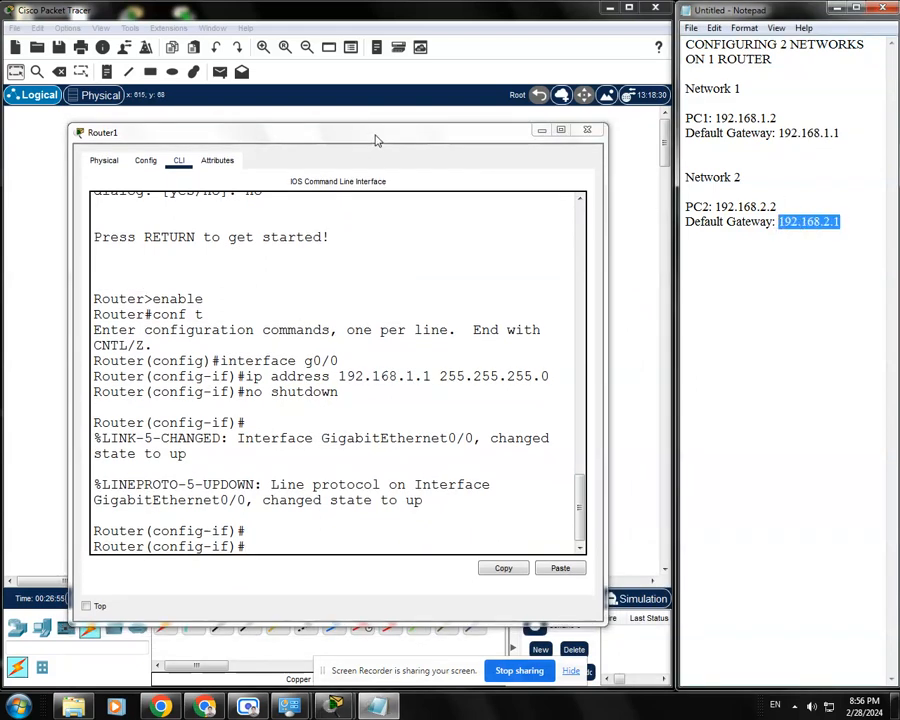
pyautogui.moveTo(376, 140); pyautogui.dragTo(386, 134)
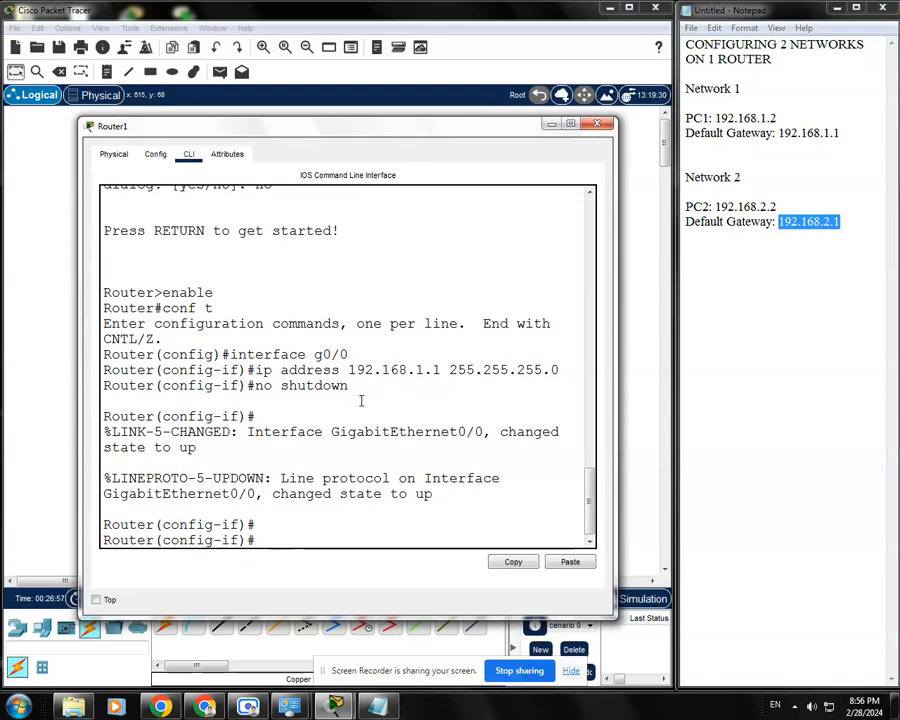
pyautogui.moveTo(446, 137); pyautogui.dragTo(452, 130)
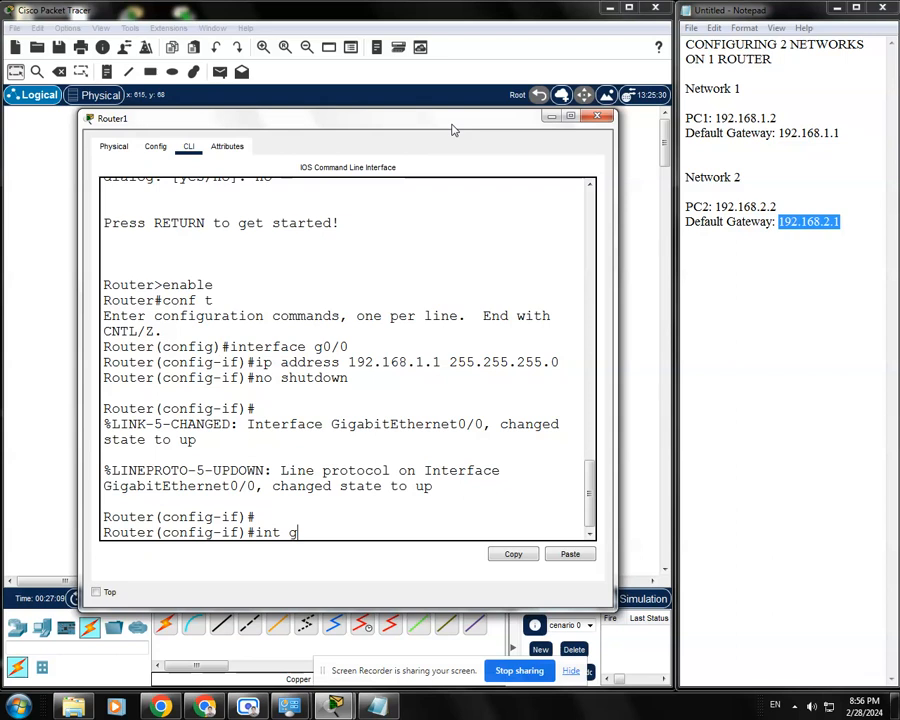
pyautogui.write('0/1')
pyautogui.press('Return')
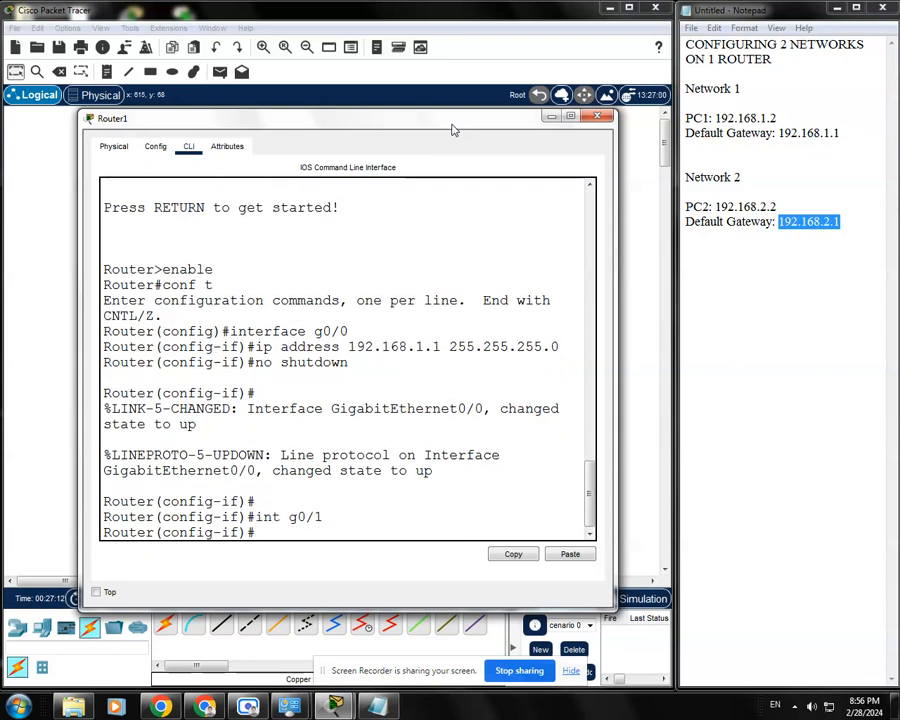
pyautogui.moveTo(322, 517); pyautogui.dragTo(250, 518)
pyautogui.click(282, 537)
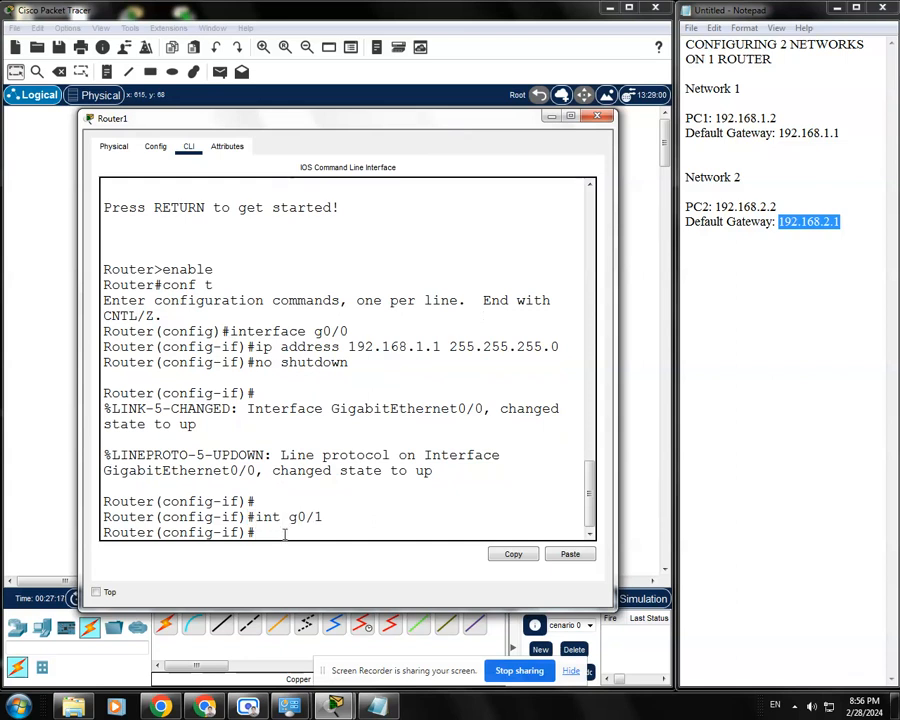
pyautogui.write('ip address 192')
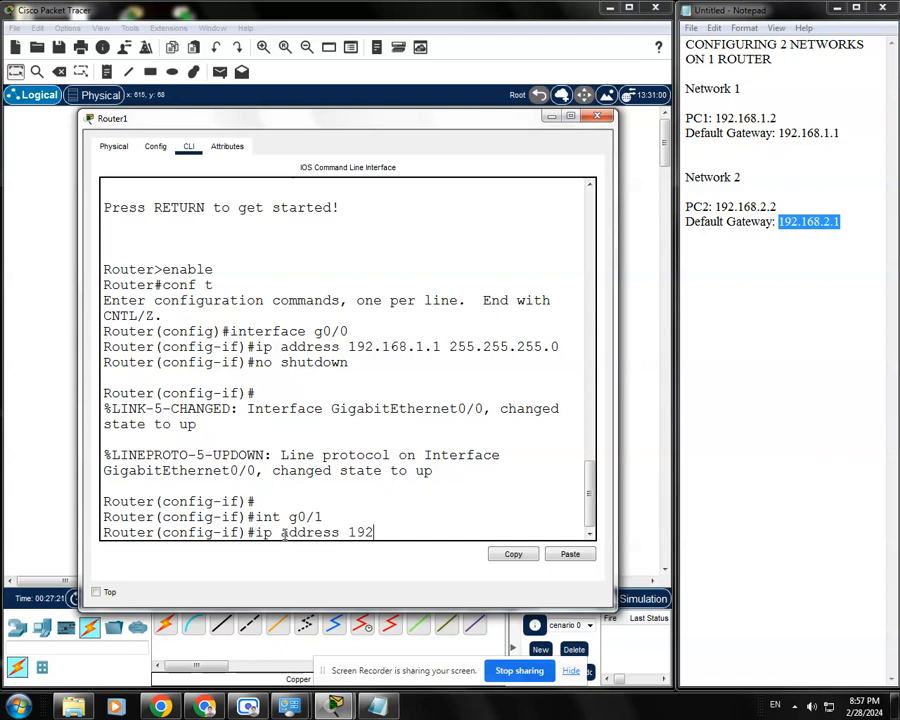
pyautogui.write('.168.2.1')
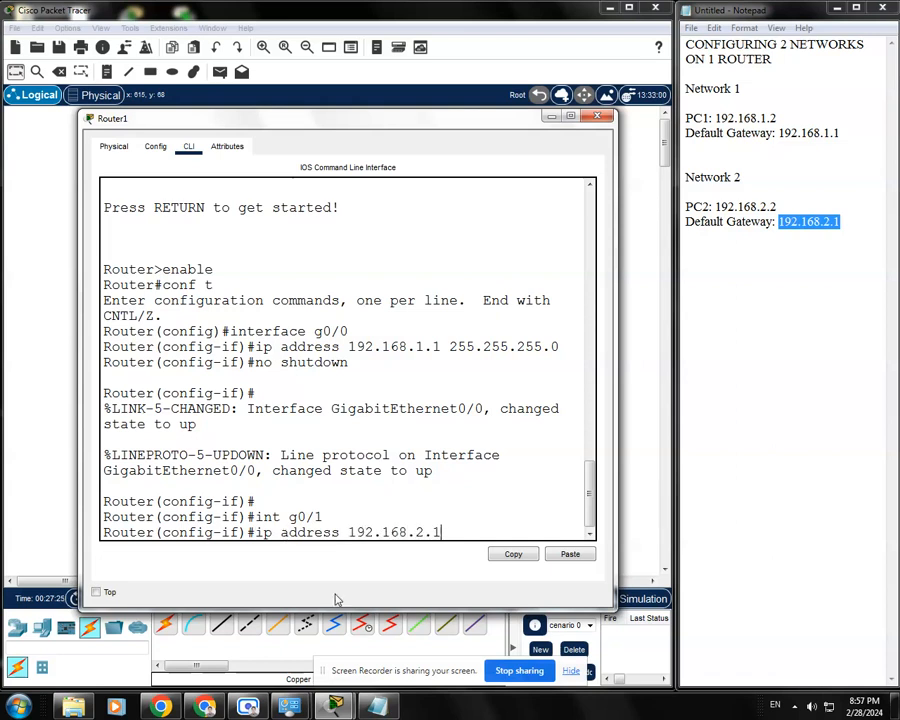
pyautogui.write(' 255.255.255.0')
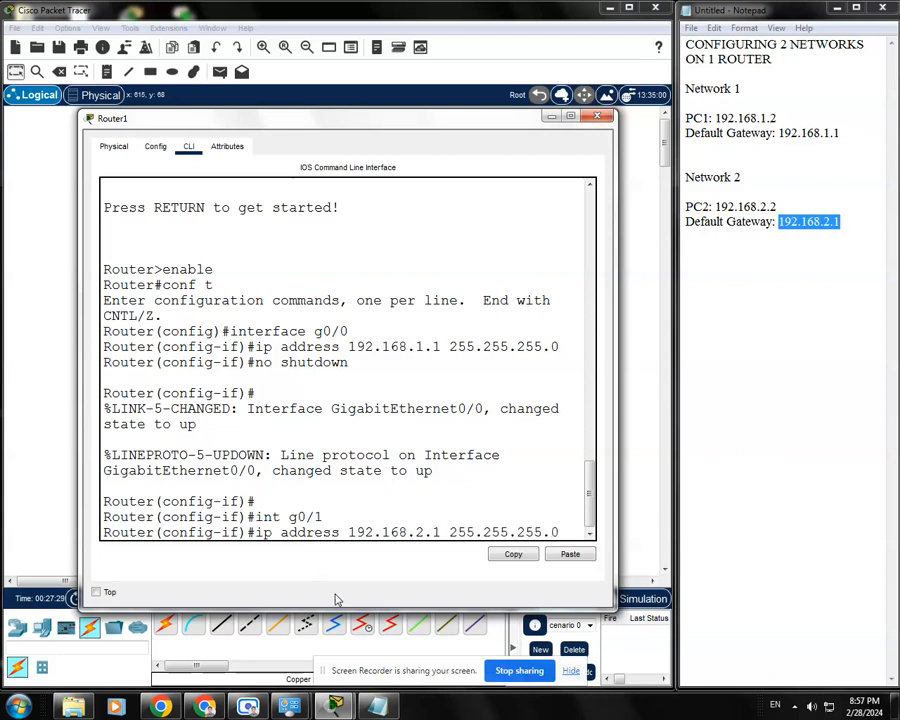
pyautogui.press('Return')
# Enable interface g0/1 with the no shutdown command
pyautogui.write('nfig-if)#no')
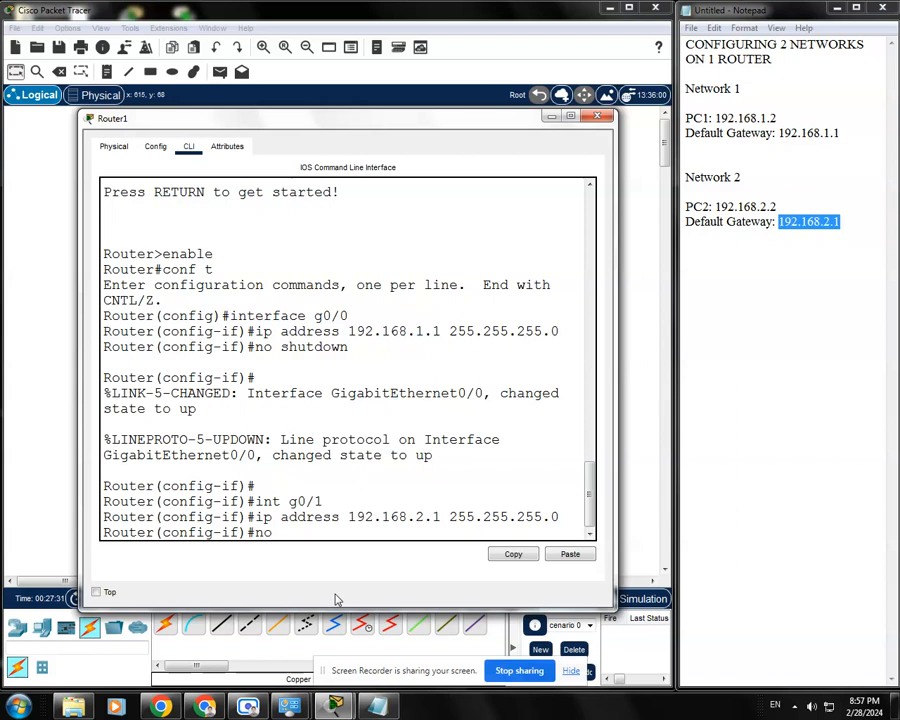
pyautogui.write(' shutdown')
pyautogui.press('Return')
pyautogui.press('Return')
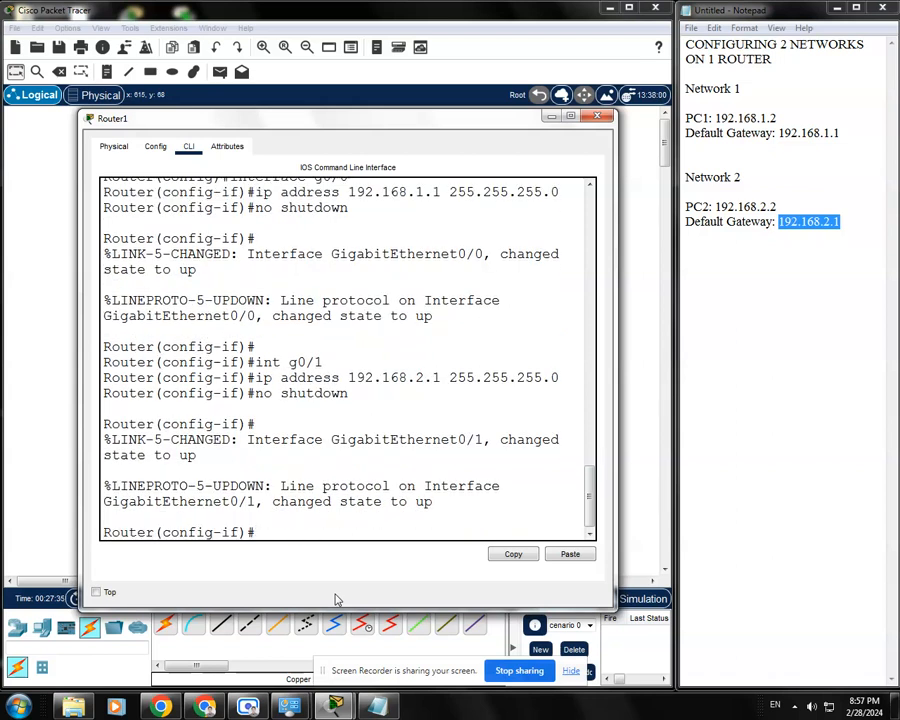
# Save the router's running configuration from interface mode with do wr
pyautogui.moveTo(450, 124); pyautogui.dragTo(442, 119)
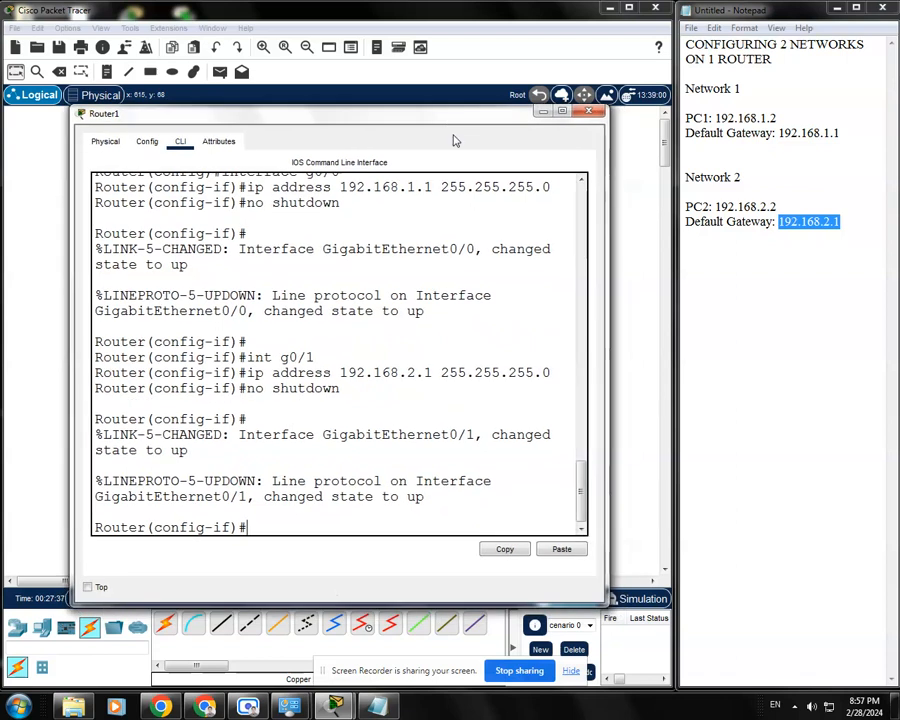
pyautogui.write('do w')
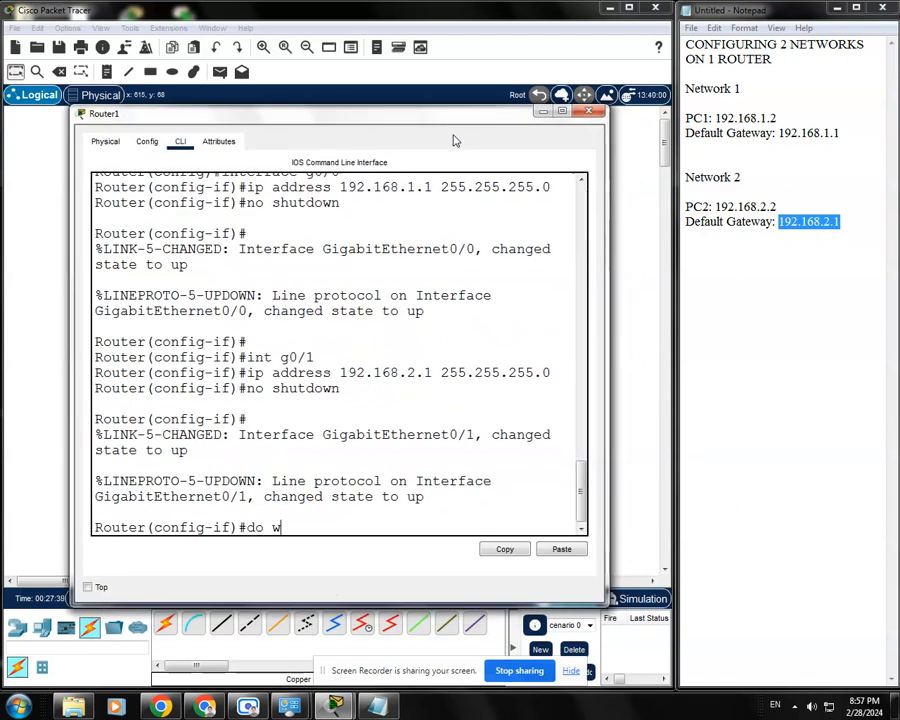
pyautogui.write('r')
pyautogui.press('Return')
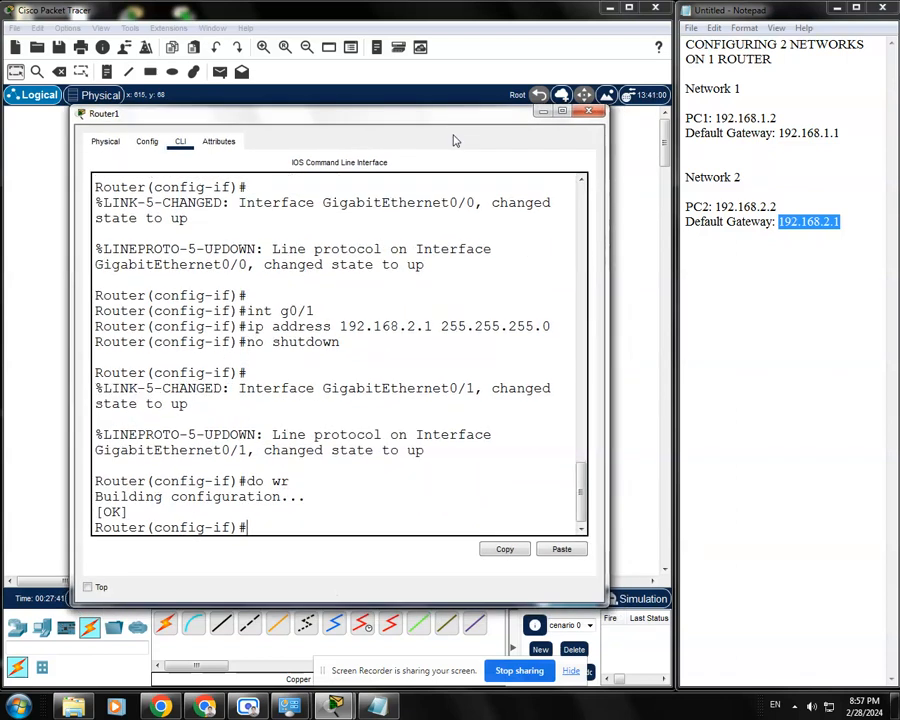
# Exit all configuration modes and the router's console session, and close the router's device window
pyautogui.write('exit')
pyautogui.press('Return')
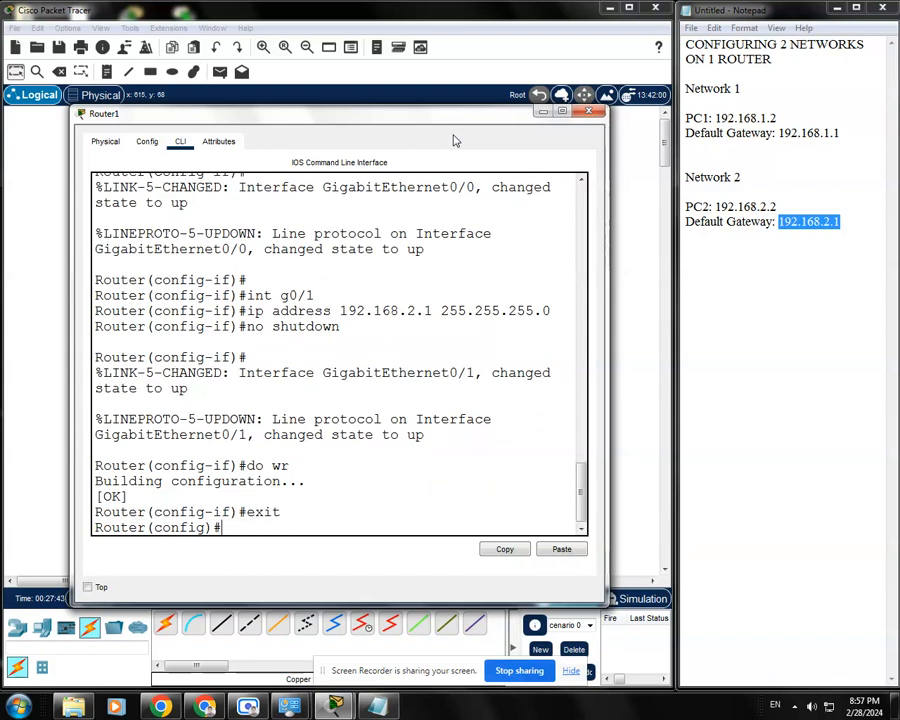
pyautogui.write('exit')
pyautogui.press('Return')
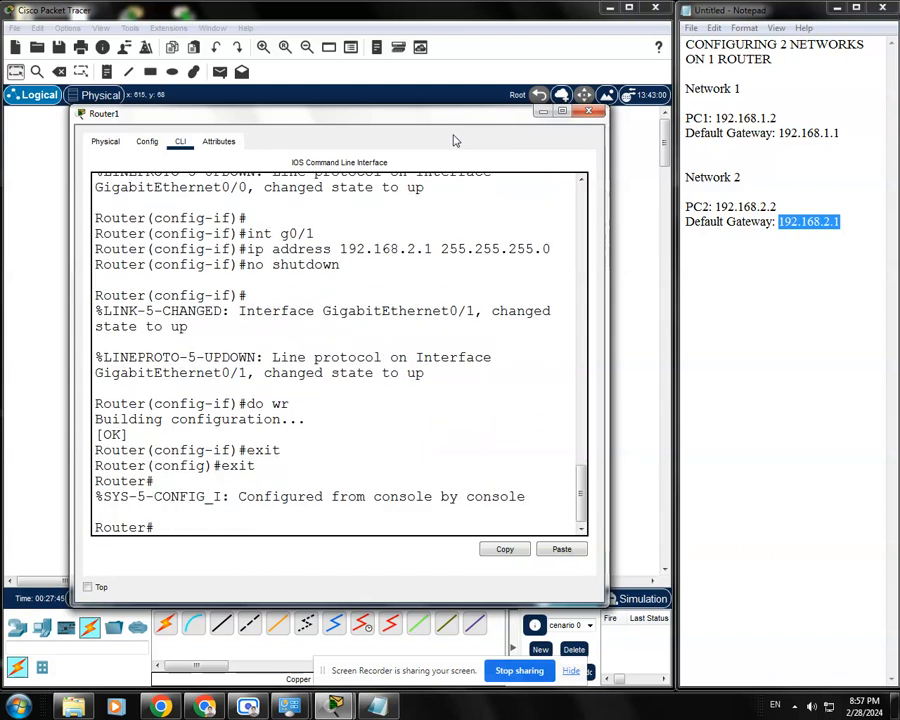
pyautogui.write('exit')
pyautogui.press('Return')
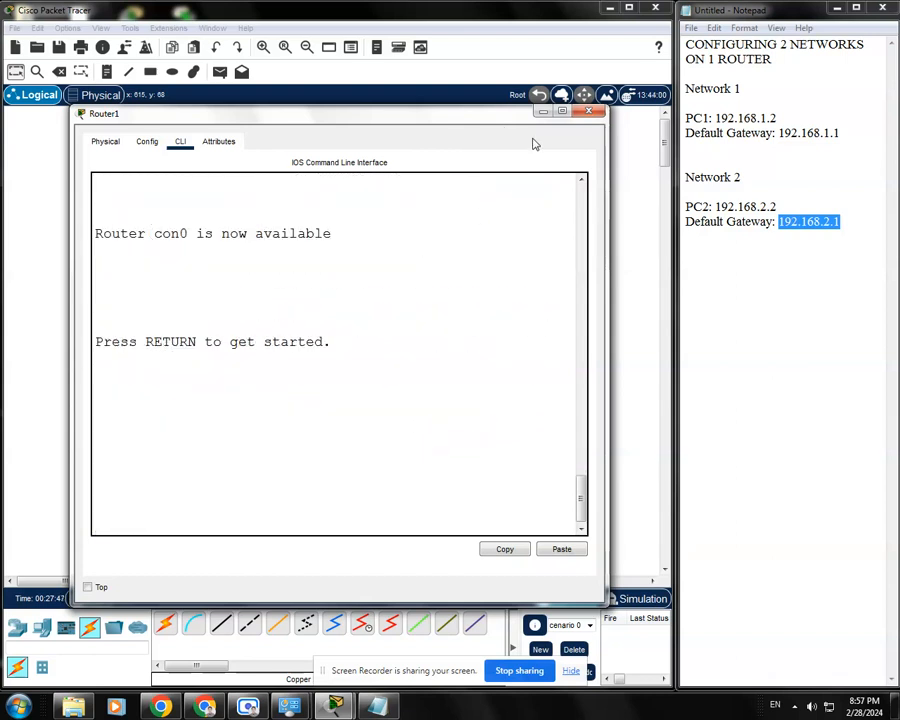
pyautogui.click(591, 111)
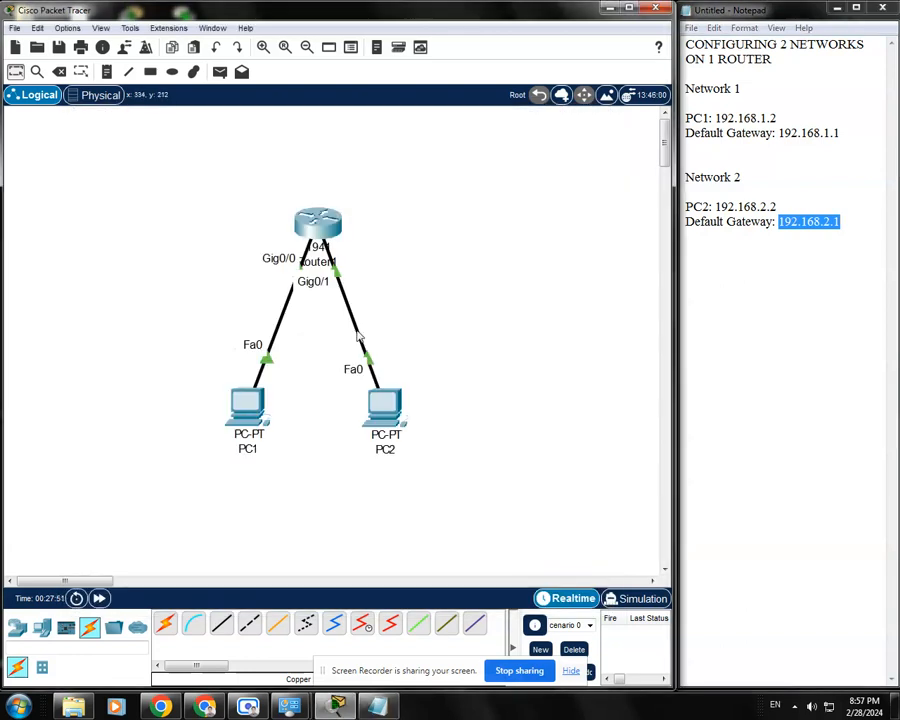
# Rename the PC1 device label in the workspace to its IP address, 192.168.1.2
pyautogui.click(252, 451)
pyautogui.moveTo(250, 448); pyautogui.dragTo(211, 449)
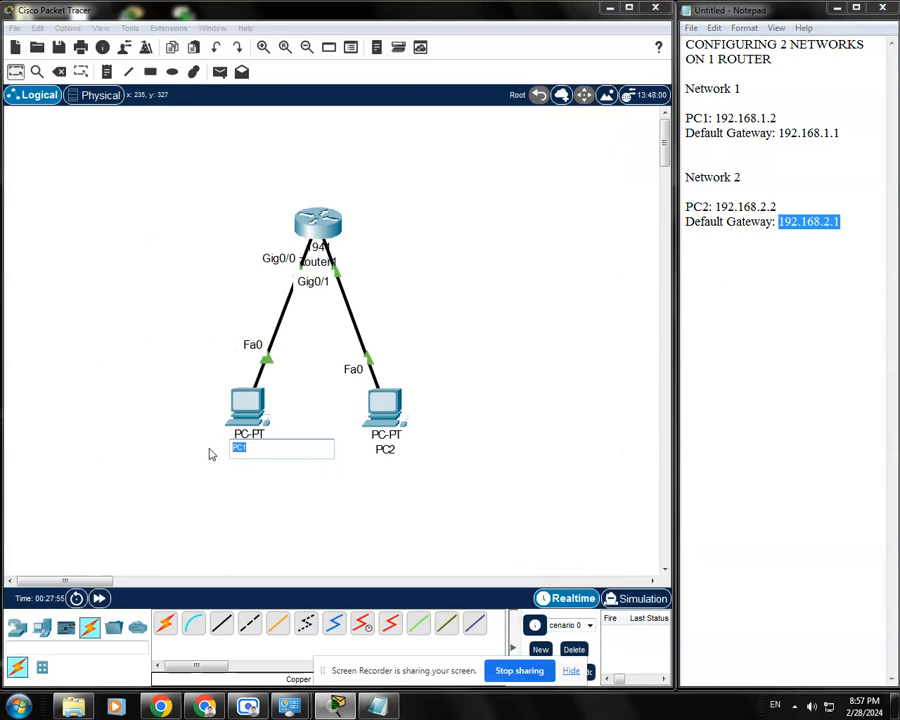
pyautogui.write('192.168.1.2')
pyautogui.press('Return')
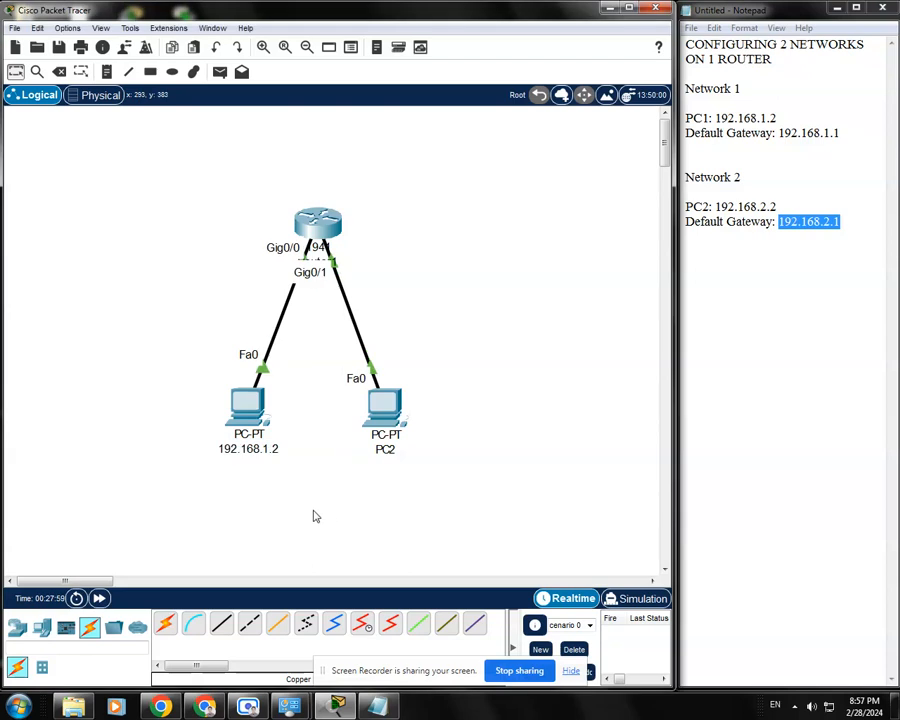
# Rename the PC2 device label in the workspace to its IP address, 192.168.2.2
pyautogui.click(386, 449)
pyautogui.moveTo(386, 449); pyautogui.dragTo(369, 449)
pyautogui.write('192.168.')
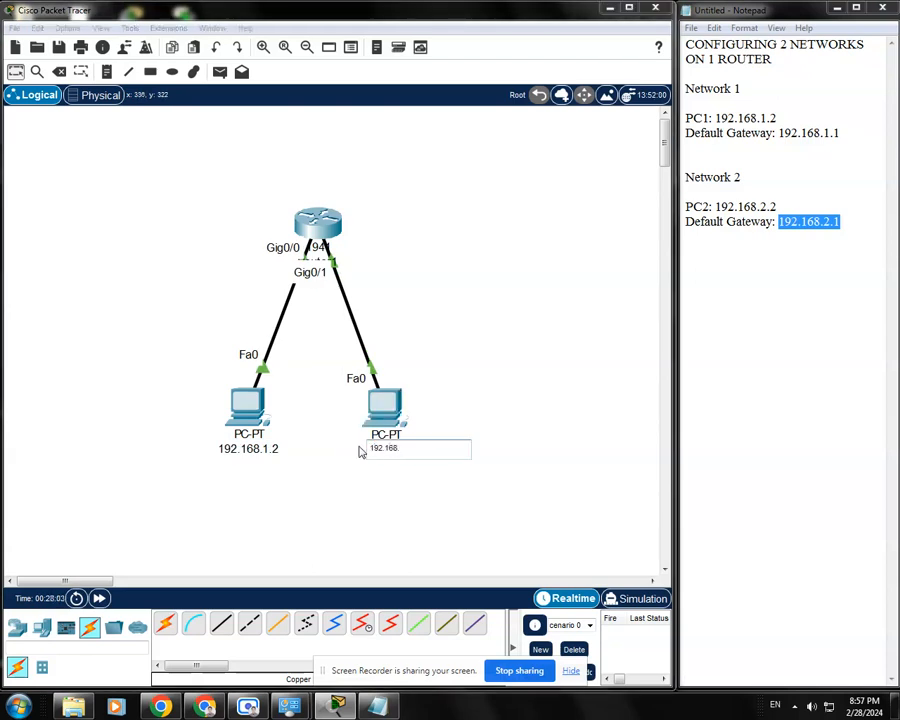
pyautogui.write('2.2')
pyautogui.press('Return')
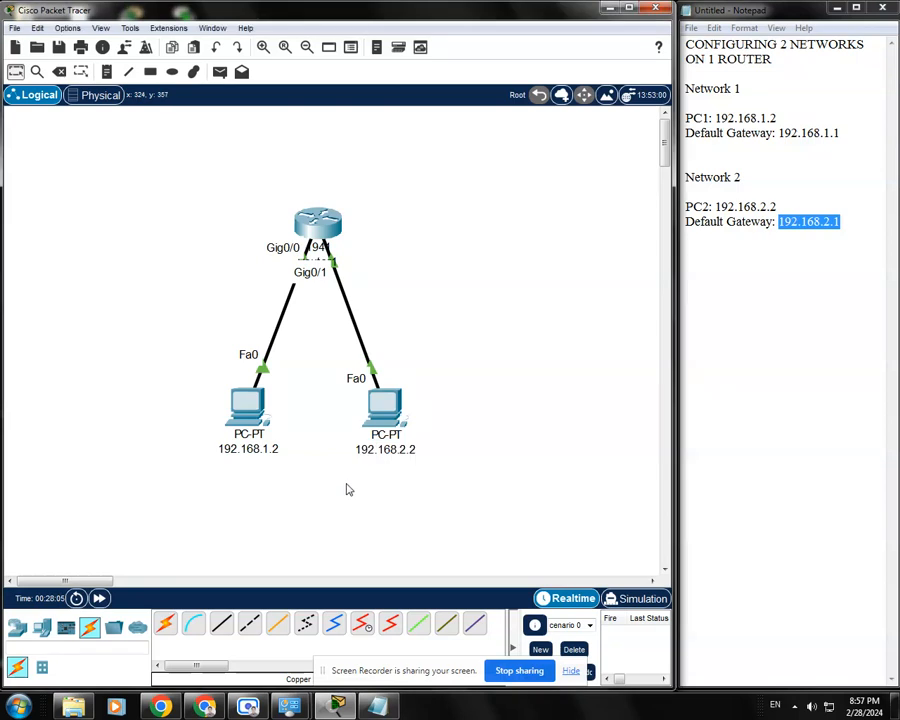
# Test connectivity from the 192.168.1.2 PC's command prompt by pinging 192.168.2.2 on Network 2
pyautogui.click(250, 413)
pyautogui.moveTo(512, 146); pyautogui.dragTo(408, 84)
pyautogui.click(418, 205)
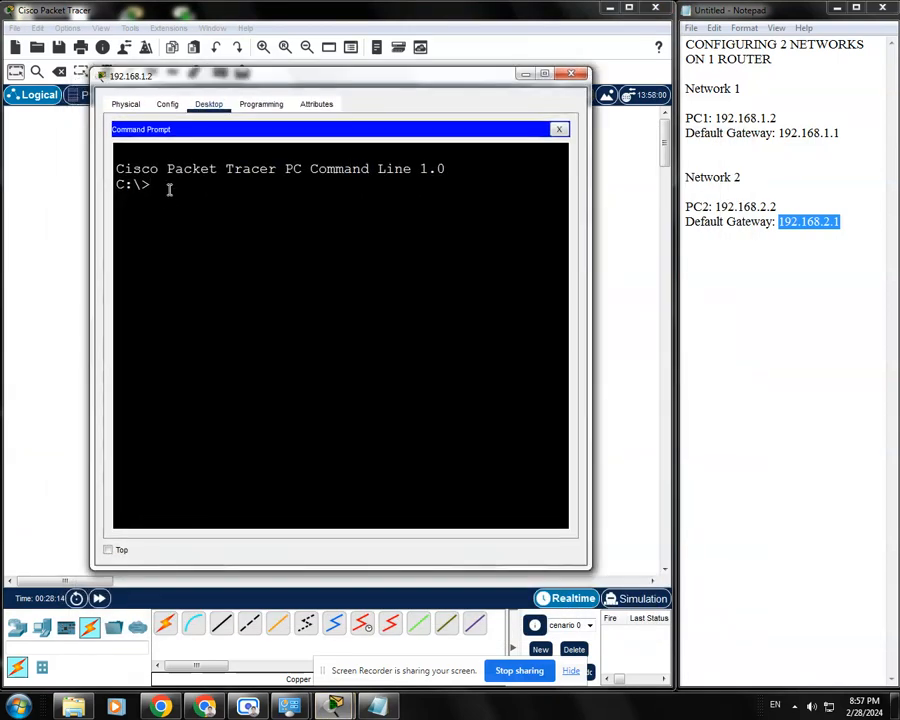
pyautogui.write('ping 192.168.')
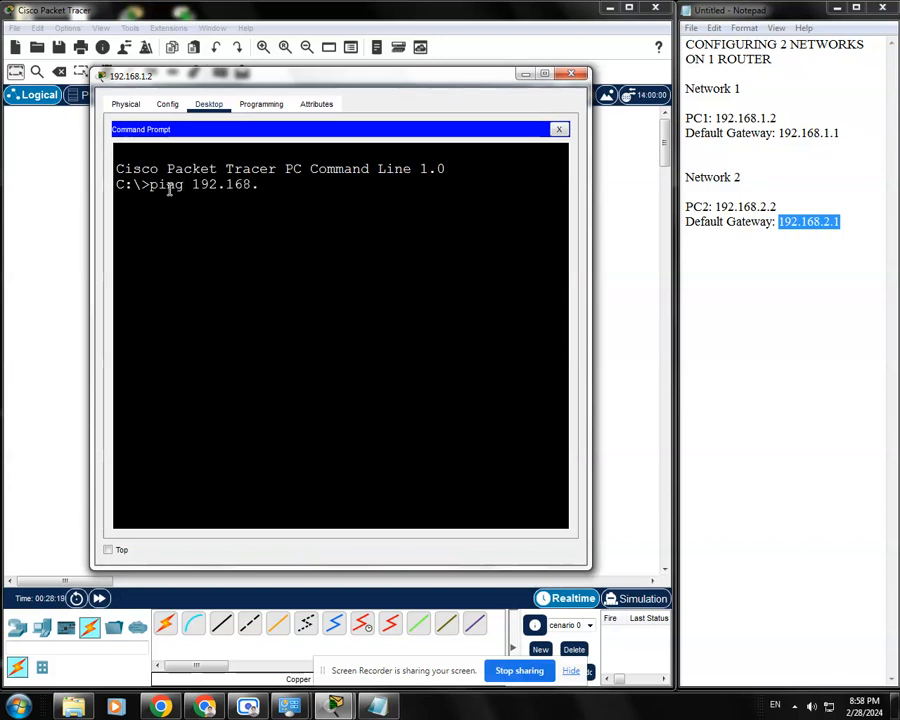
pyautogui.write('2.2')
pyautogui.moveTo(790, 206); pyautogui.dragTo(700, 197)
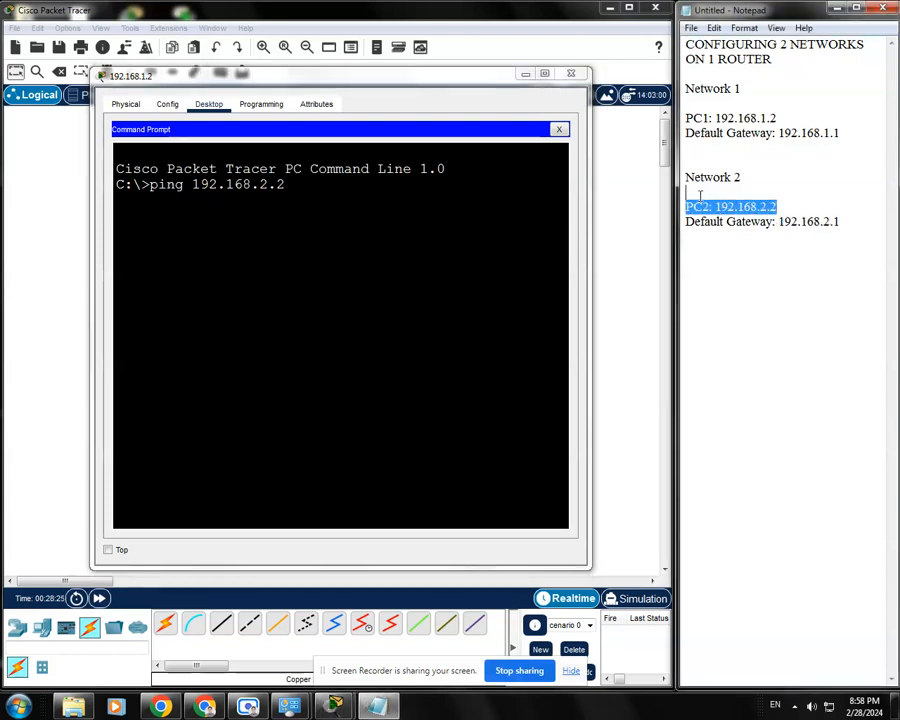
pyautogui.click(352, 157)
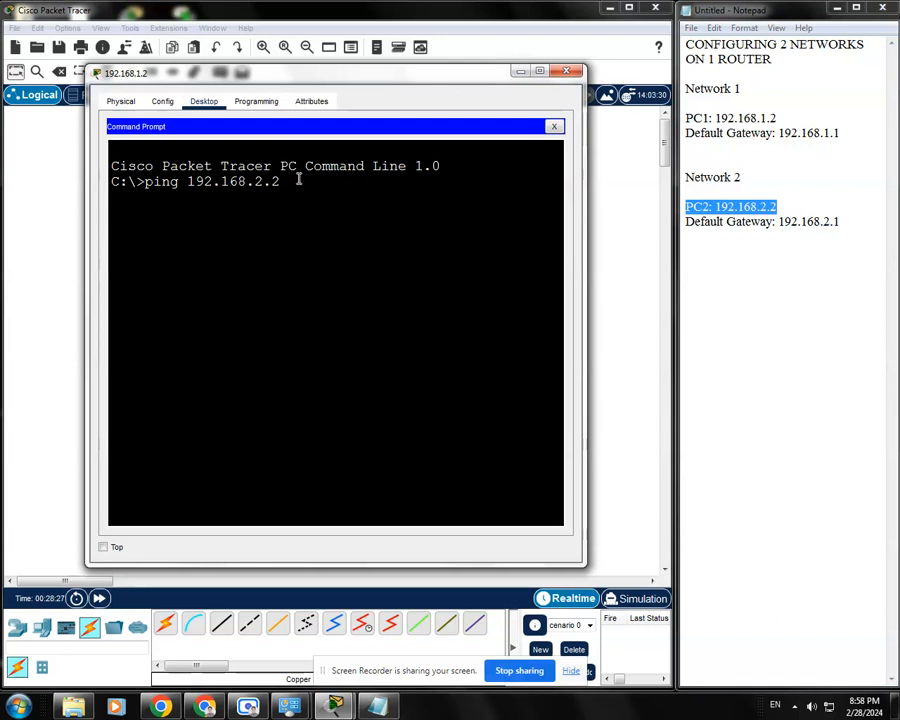
pyautogui.press('Return')
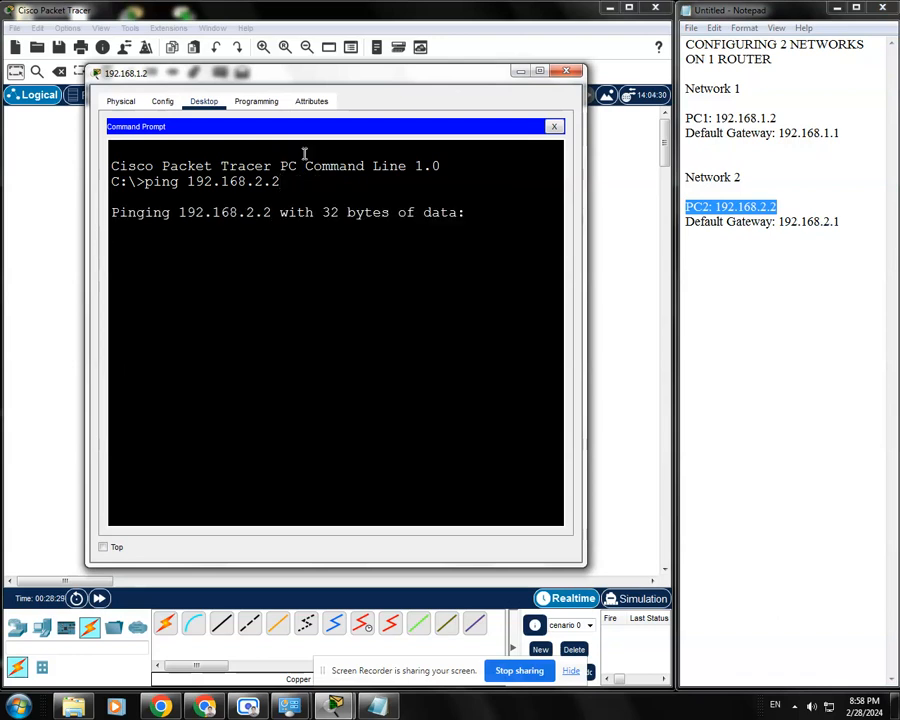
pyautogui.moveTo(311, 80); pyautogui.dragTo(325, 87)
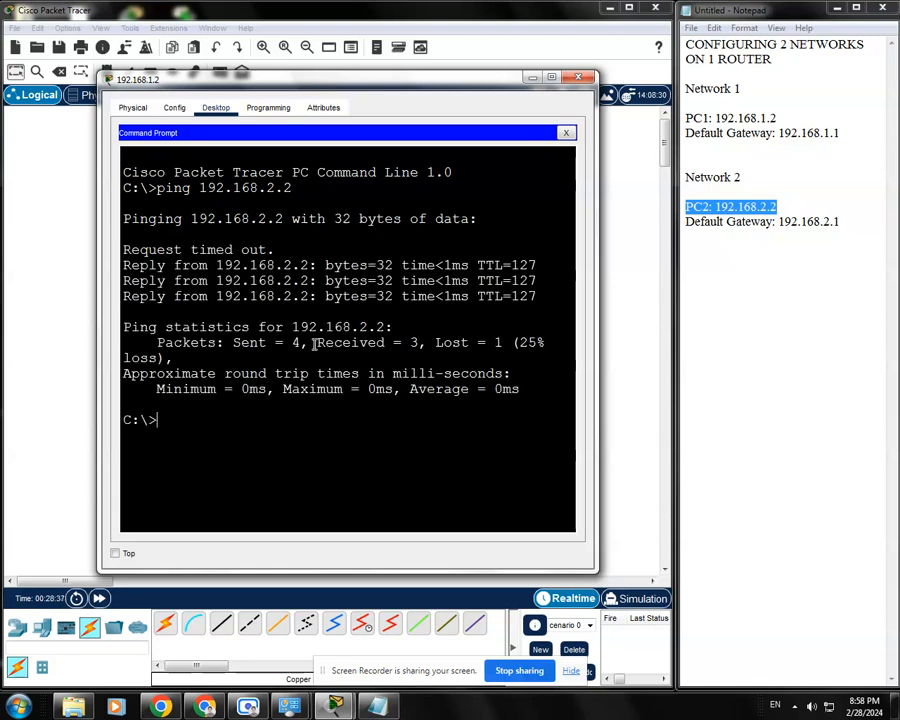
# Repeat the ping to 192.168.2.2 from the same command prompt and minimize that PC's window
pyautogui.press('Up')
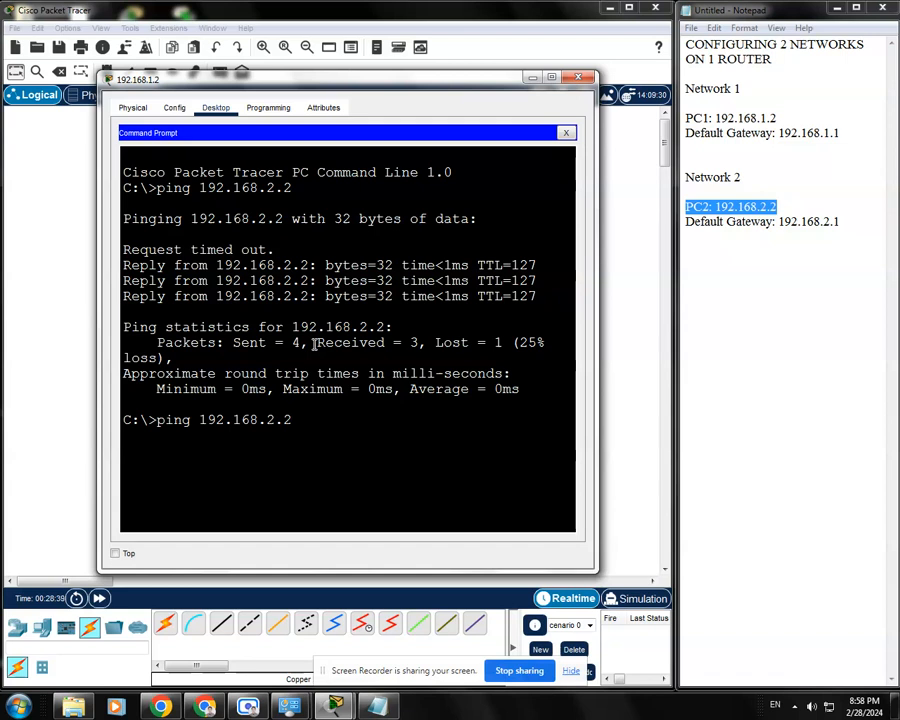
pyautogui.press('Return')
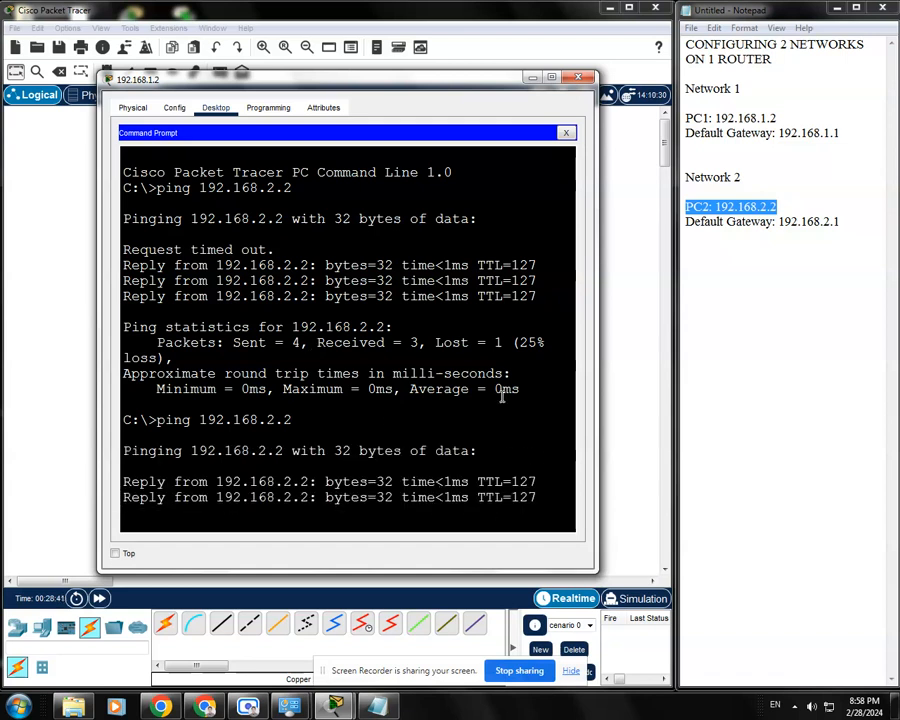
pyautogui.moveTo(475, 85); pyautogui.dragTo(473, 81)
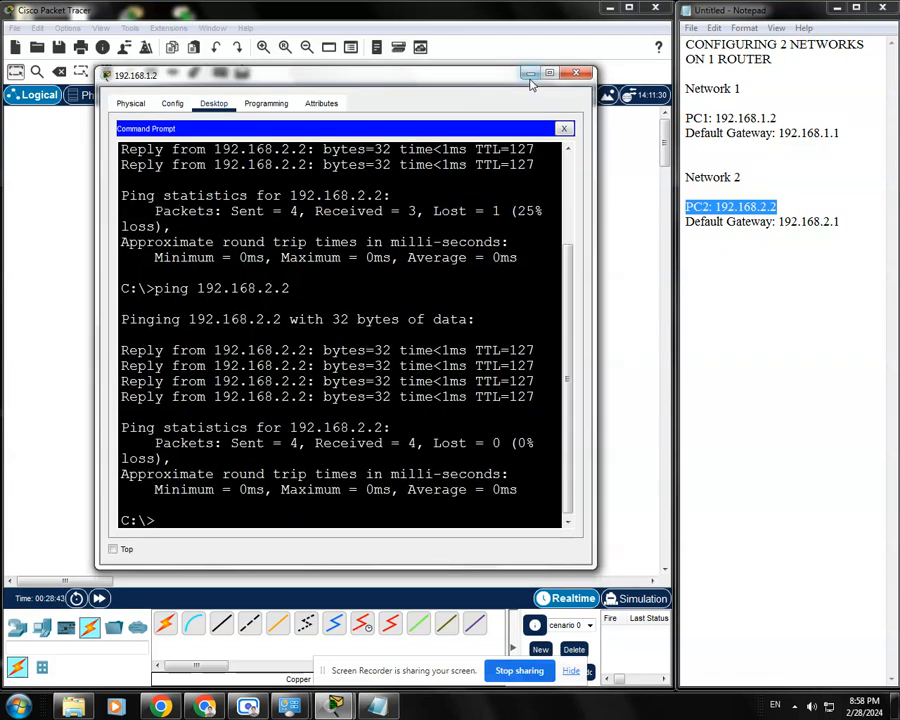
pyautogui.click(530, 74)
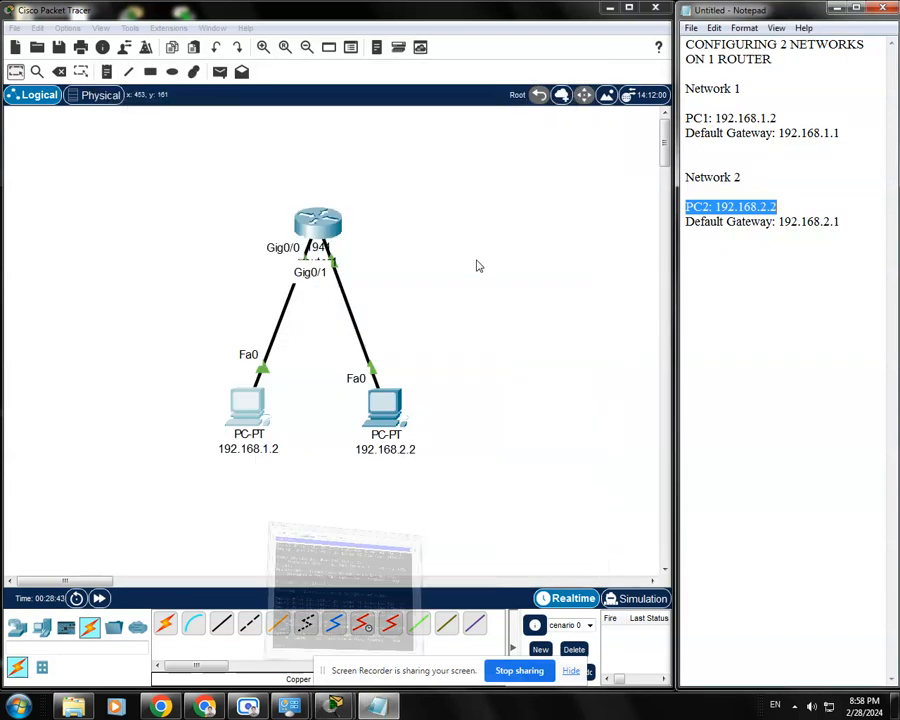
# Ping 192.168.1.2 from the 192.168.2.2 PC's command prompt, and close that PC's window
pyautogui.click(394, 420)
pyautogui.moveTo(562, 144); pyautogui.dragTo(581, 483)
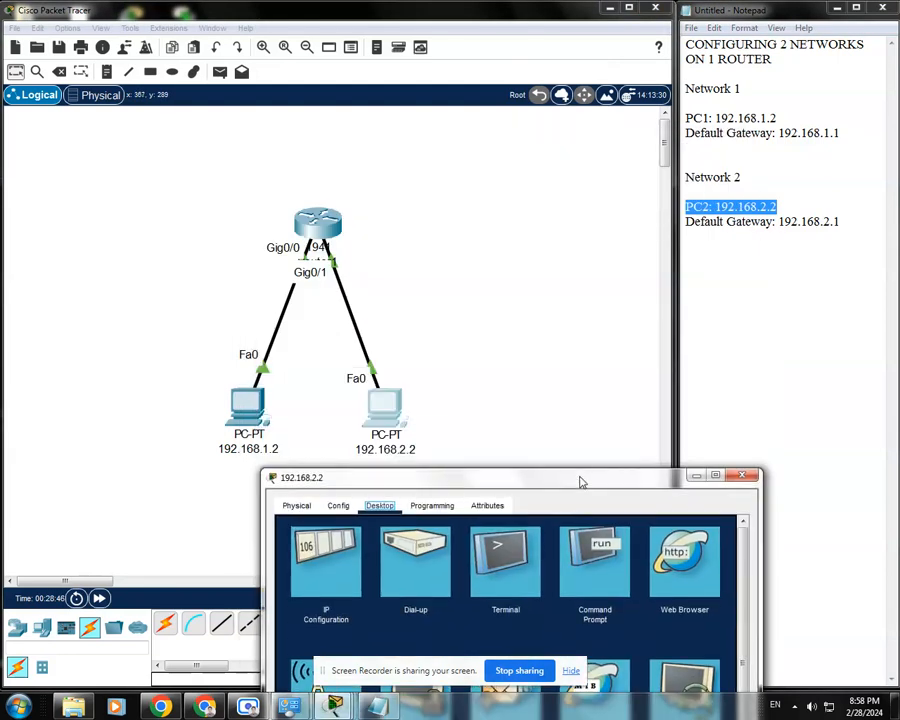
pyautogui.moveTo(488, 480); pyautogui.dragTo(344, 134)
pyautogui.click(445, 205)
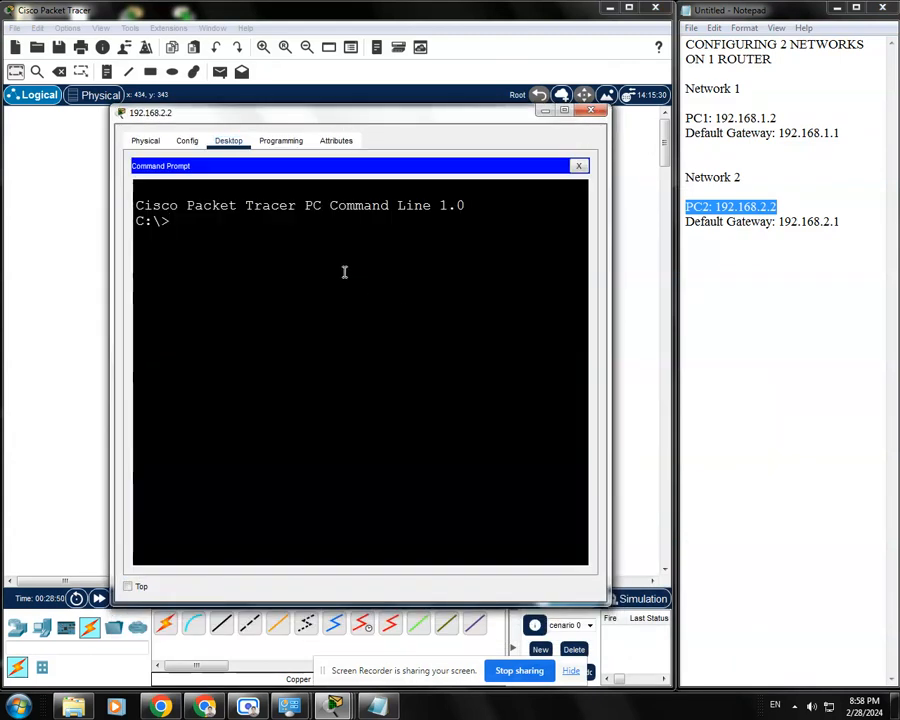
pyautogui.write('ping 192.168')
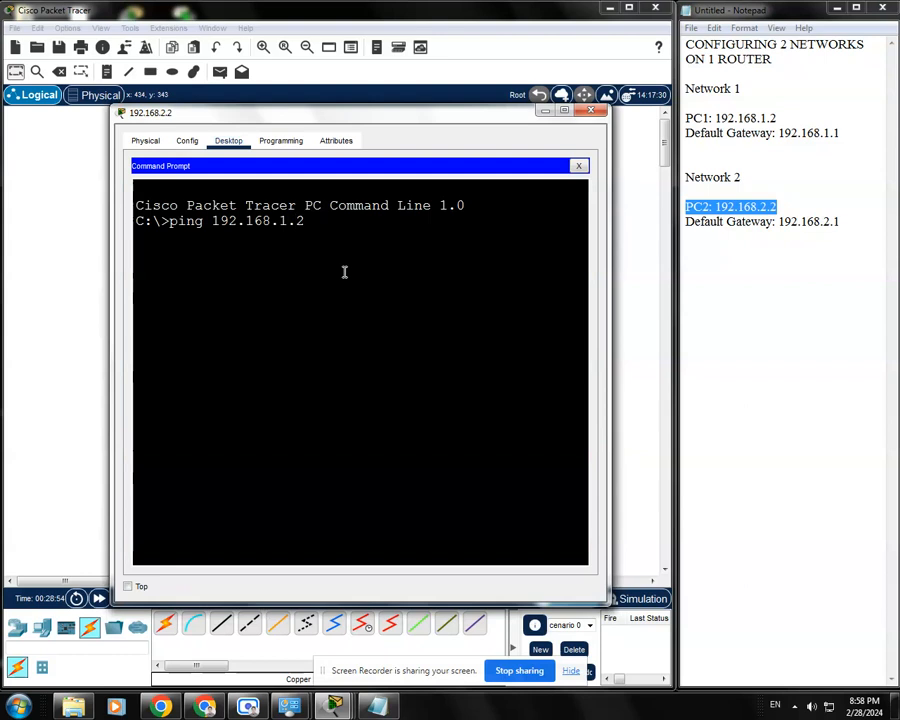
pyautogui.write('.1.2')
pyautogui.press('Return')
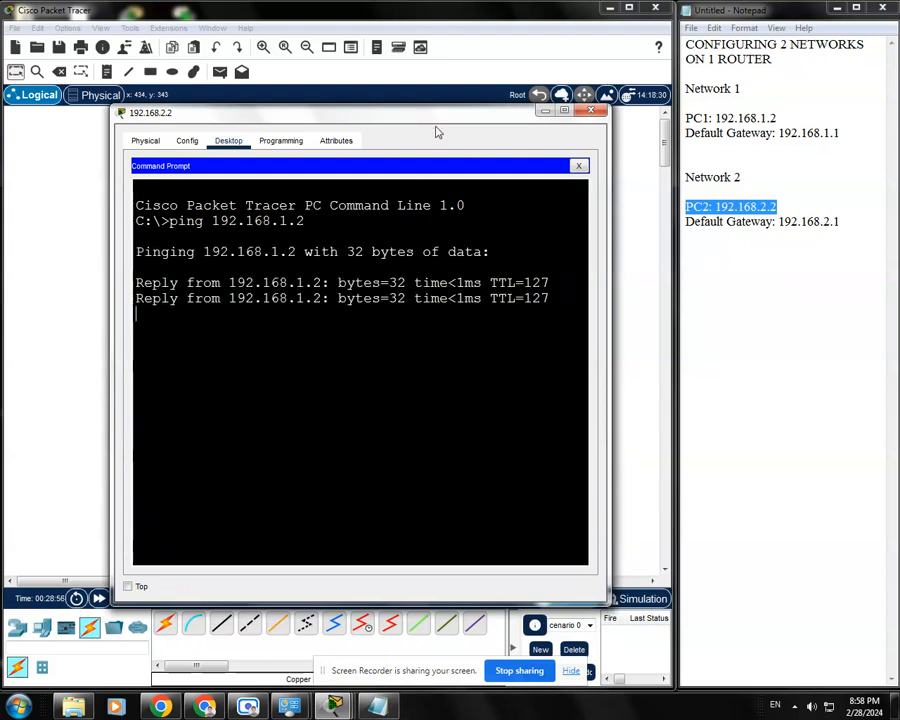
pyautogui.moveTo(438, 114); pyautogui.dragTo(438, 104)
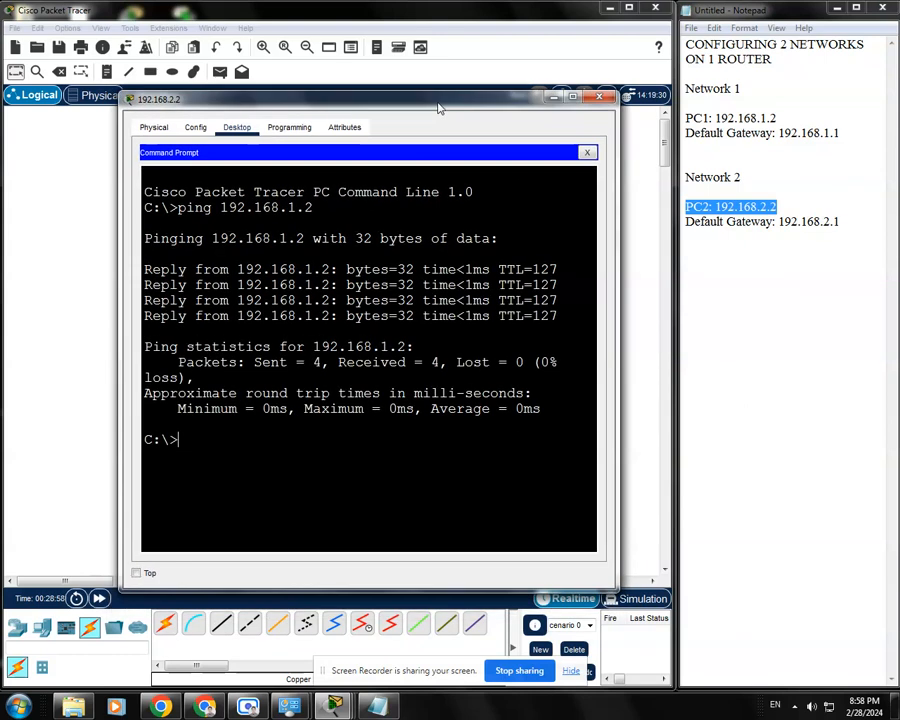
pyautogui.click(600, 99)
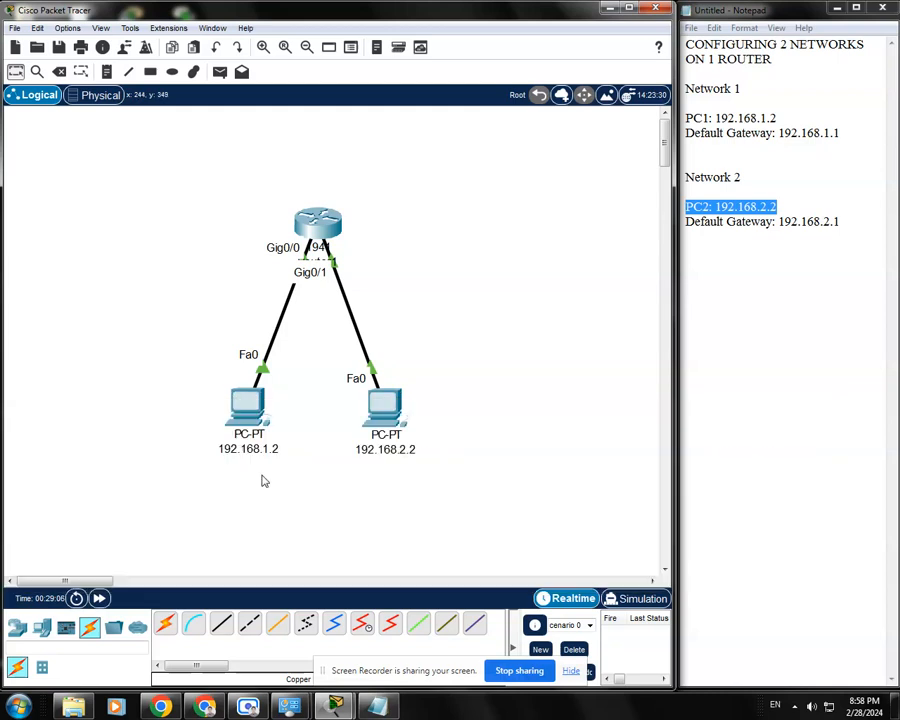
pyautogui.click(777, 155)
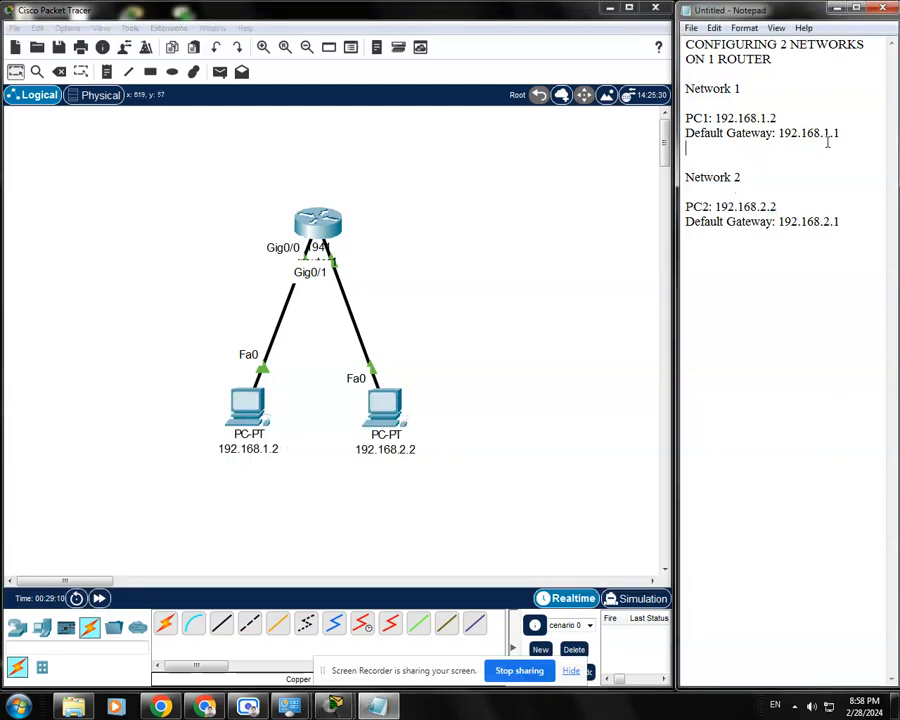
pyautogui.moveTo(846, 133); pyautogui.dragTo(778, 133)
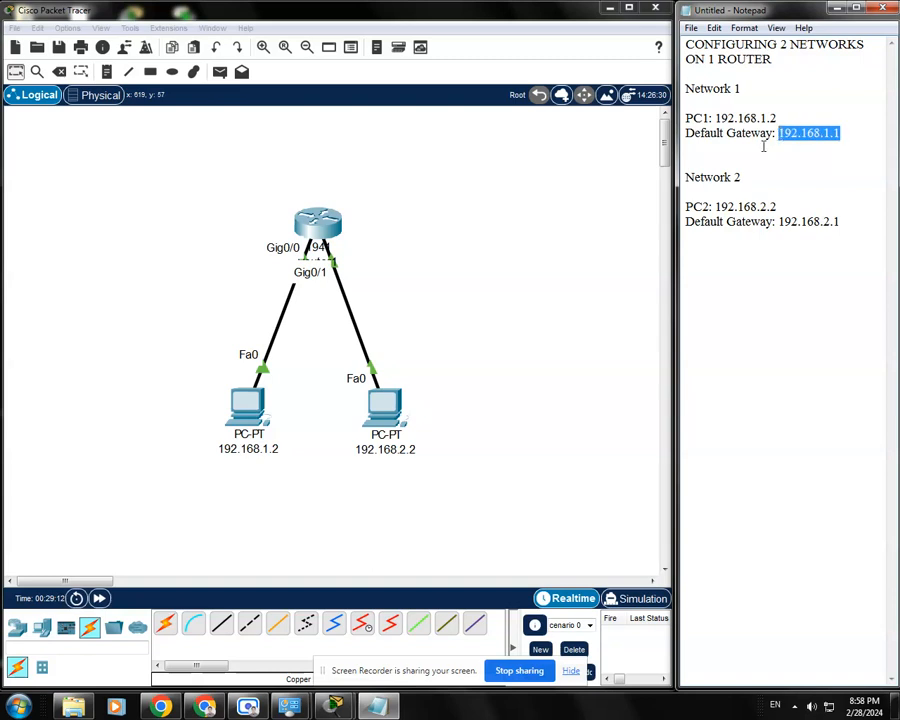
pyautogui.click(763, 147)
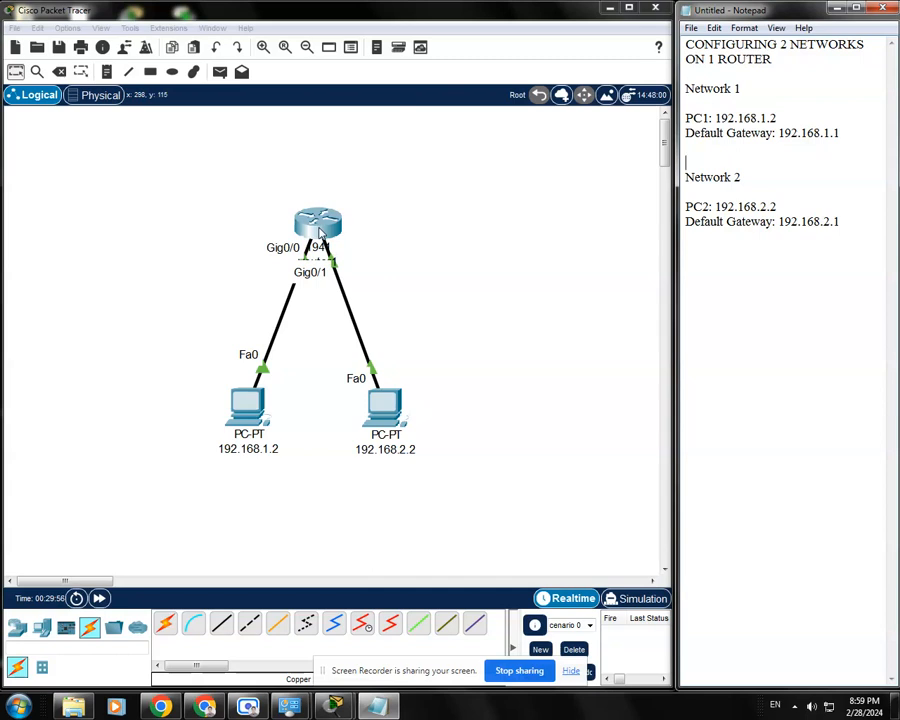
pyautogui.moveTo(233, 157); pyautogui.dragTo(412, 283)
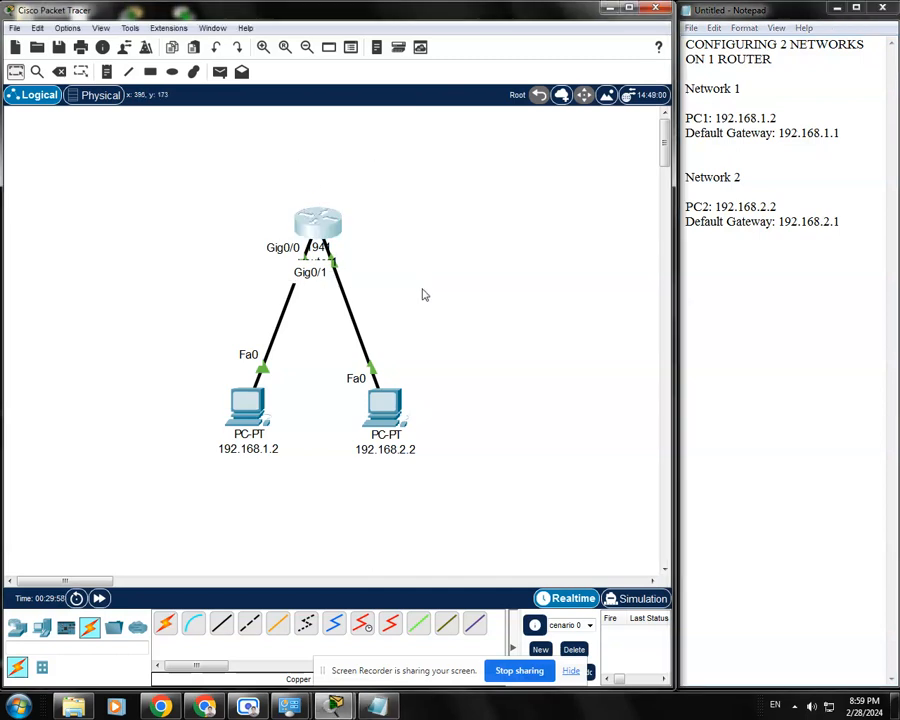